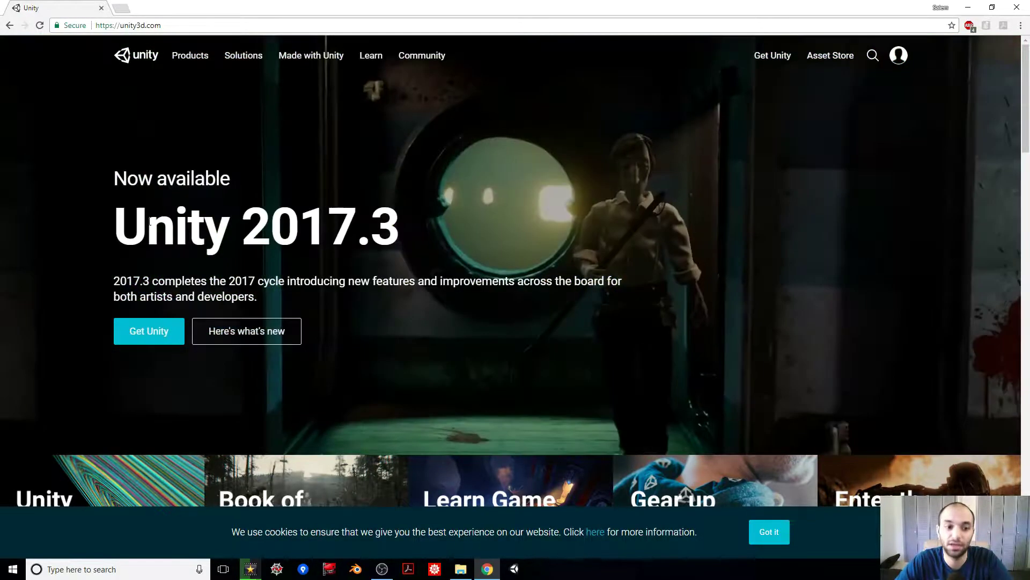
Choose the free Personal plan from the Get Unity page and confirm eligibility under the terms of service
{"action": "left_click", "coordinate": [155, 334]}
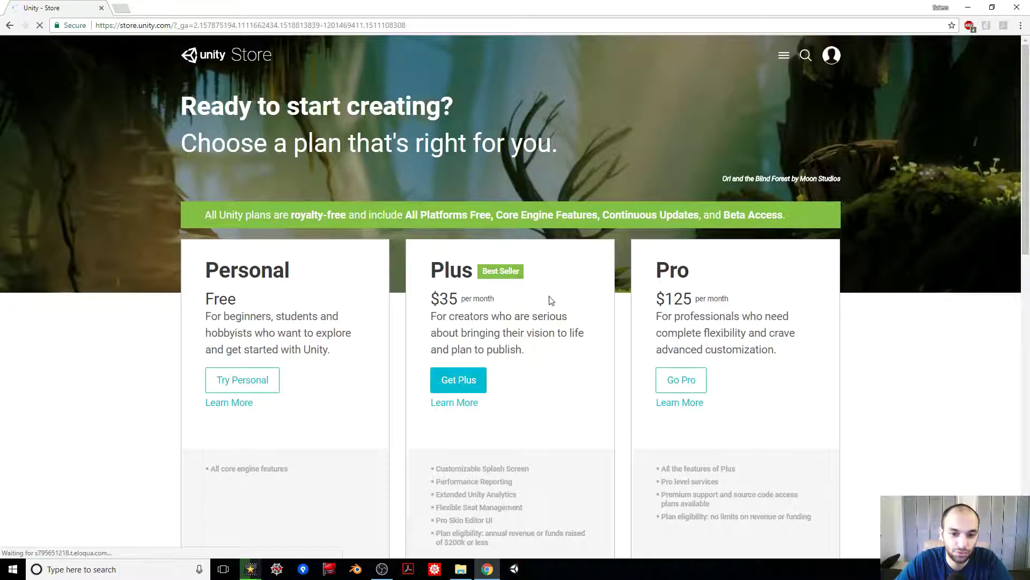
{"action": "left_click", "coordinate": [274, 380]}
{"action": "left_click", "coordinate": [187, 381]}
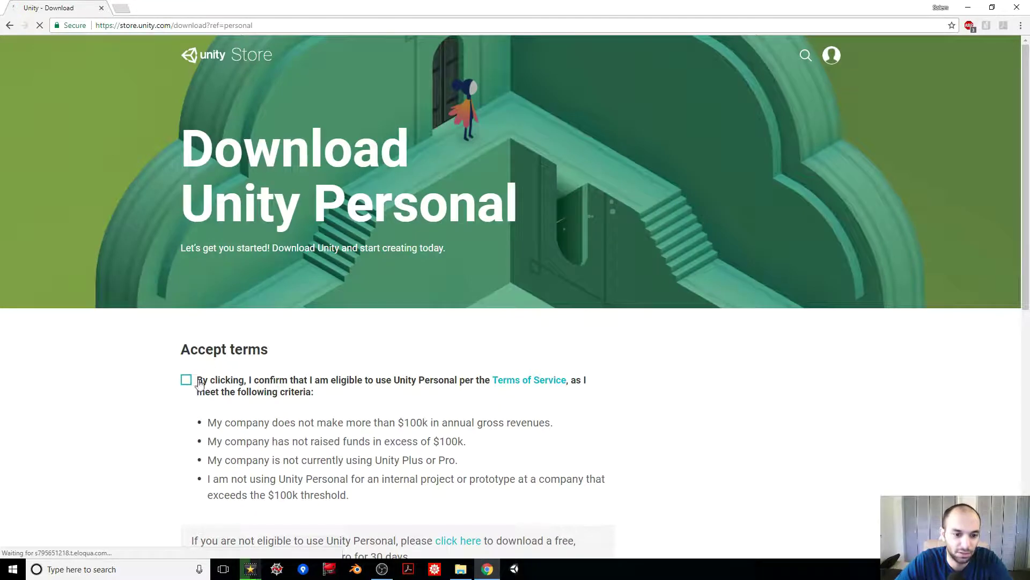
{"action": "scroll", "coordinate": [193, 382], "scroll_direction": "down", "scroll_amount": 6}
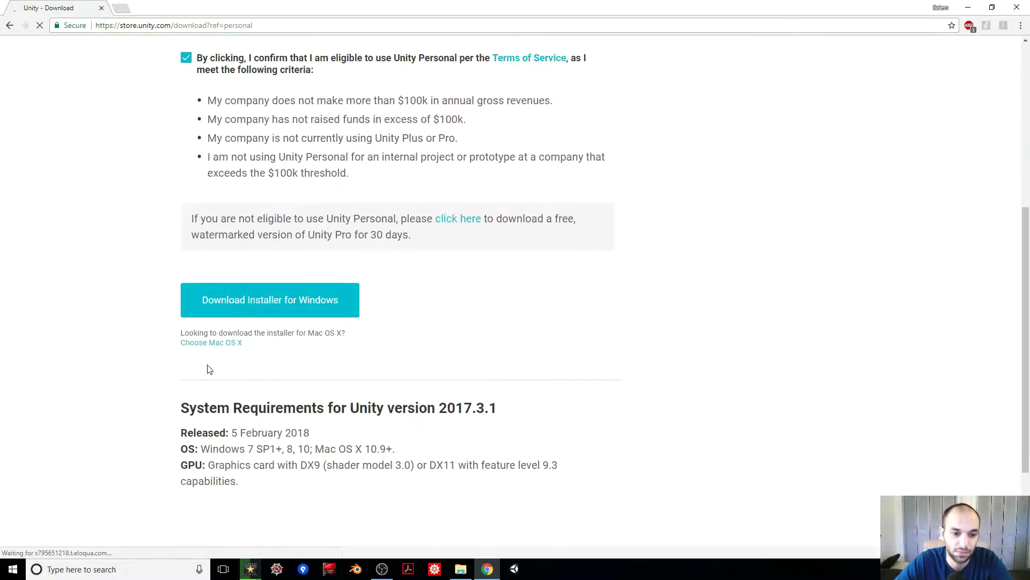
Download the Unity installer for Windows and save it in the Downloads folder
{"action": "left_click", "coordinate": [344, 307]}
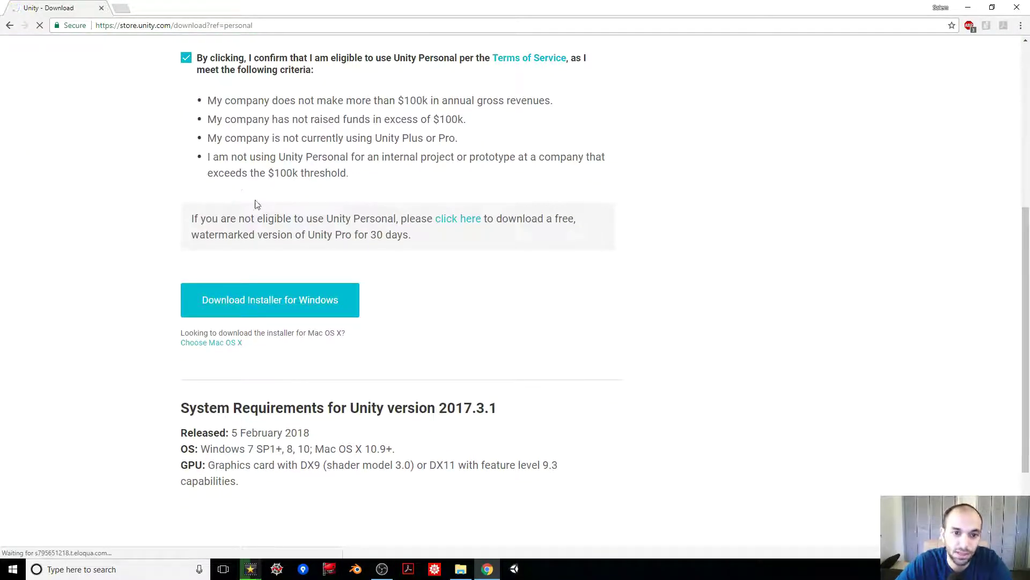
{"action": "left_click_drag", "start_coordinate": [209, 100], "coordinate": [556, 104]}
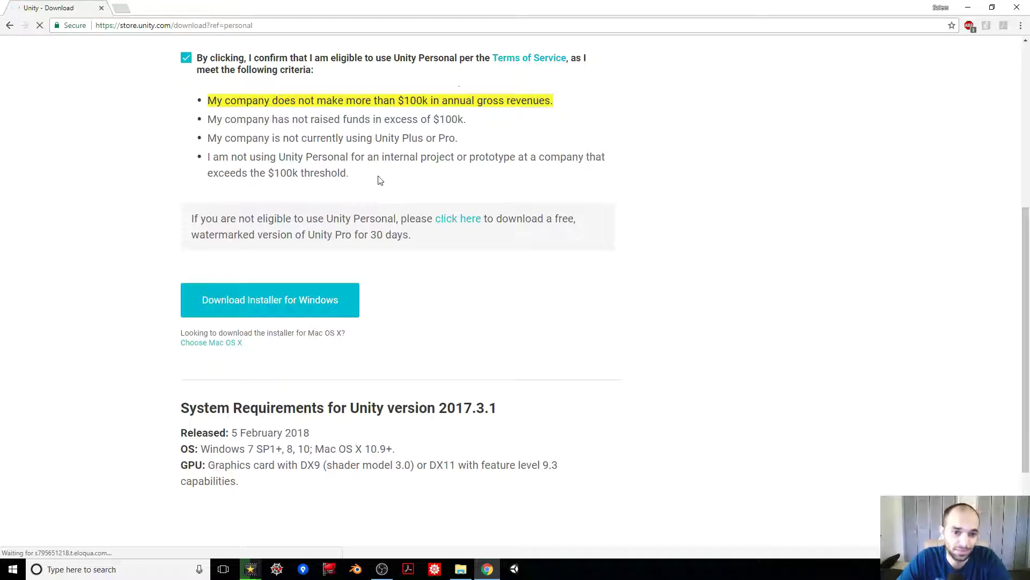
{"action": "left_click", "coordinate": [248, 298]}
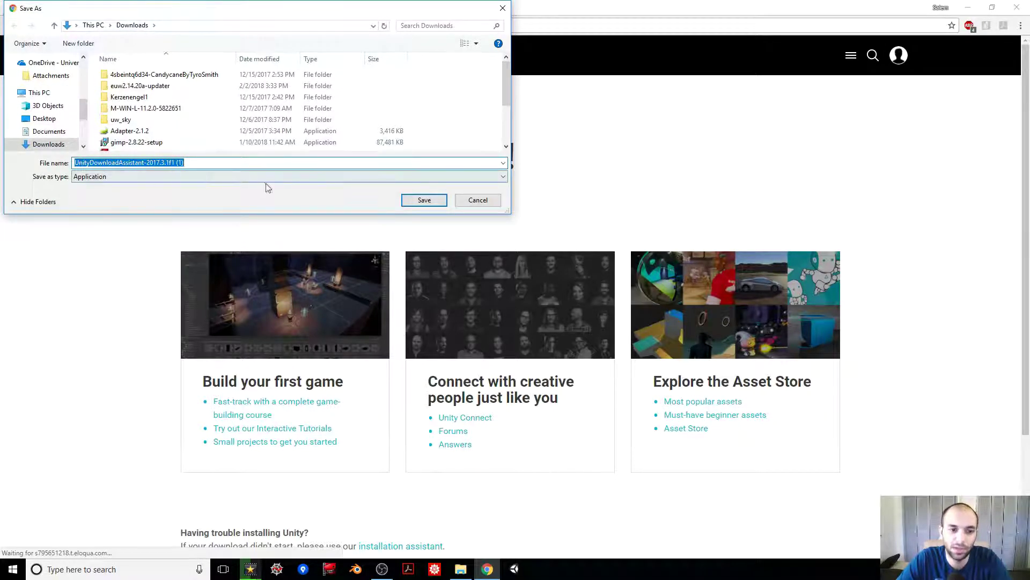
{"action": "left_click", "coordinate": [424, 199]}
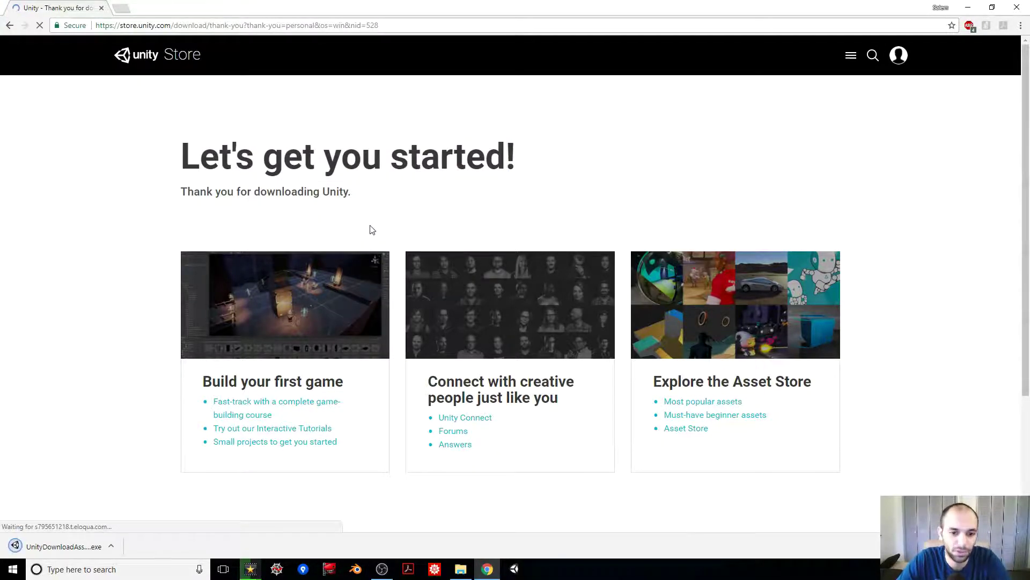
Run the downloaded Unity Download Assistant and accept its license agreement
{"action": "left_click", "coordinate": [69, 547]}
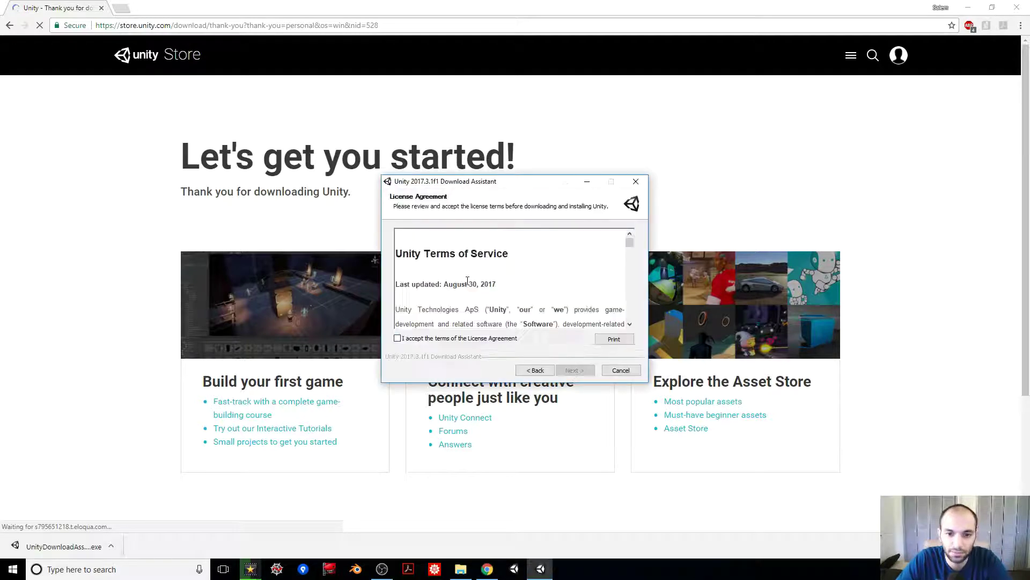
{"action": "left_click", "coordinate": [397, 339]}
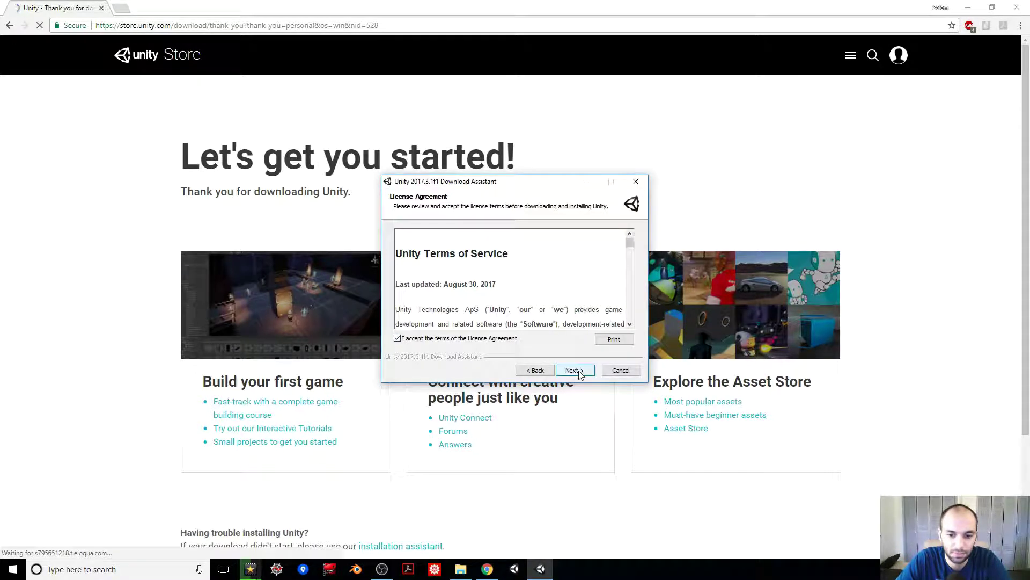
{"action": "left_click", "coordinate": [579, 373]}
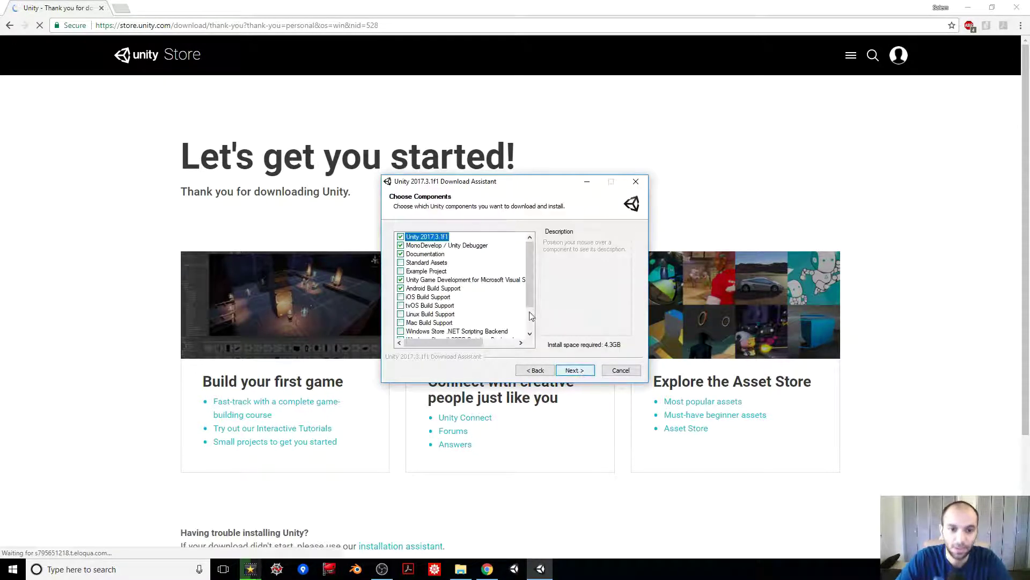
Review the installable Unity components, continue to the install locations and cancel the installation
{"action": "scroll", "coordinate": [429, 316], "scroll_direction": "down", "scroll_amount": 2}
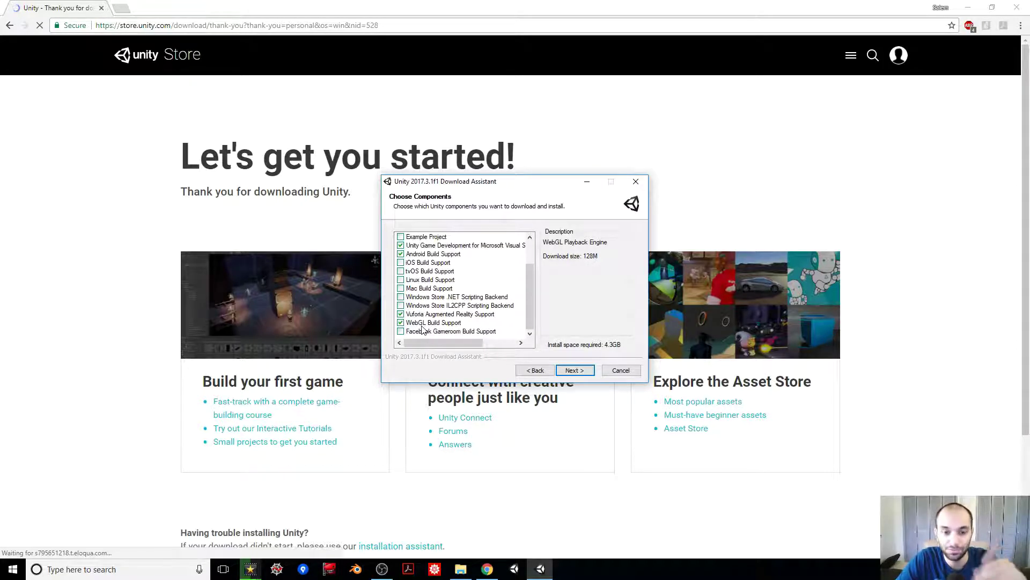
{"action": "scroll", "coordinate": [413, 300], "scroll_direction": "up", "scroll_amount": 2}
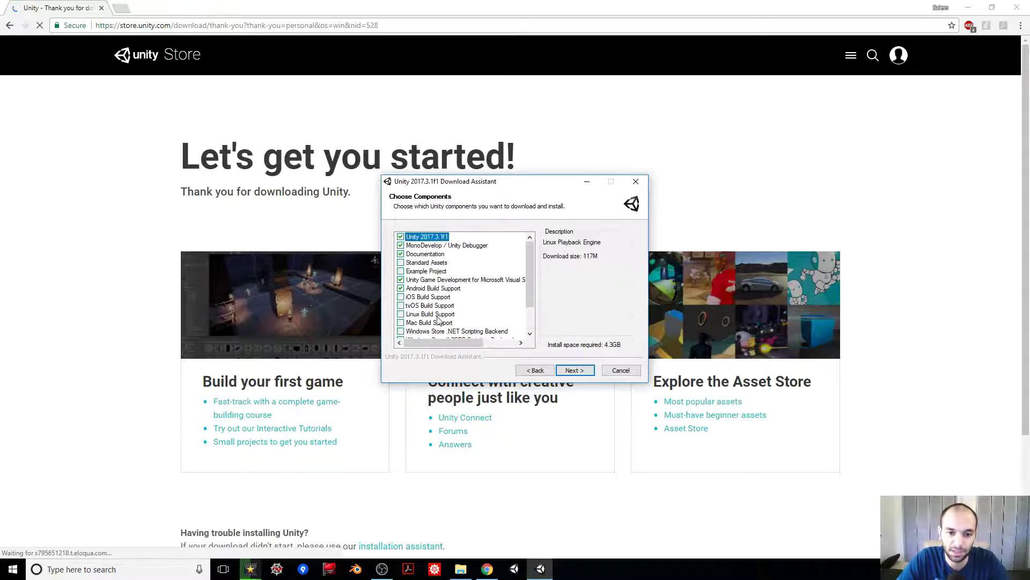
{"action": "scroll", "coordinate": [408, 306], "scroll_direction": "down", "scroll_amount": 2}
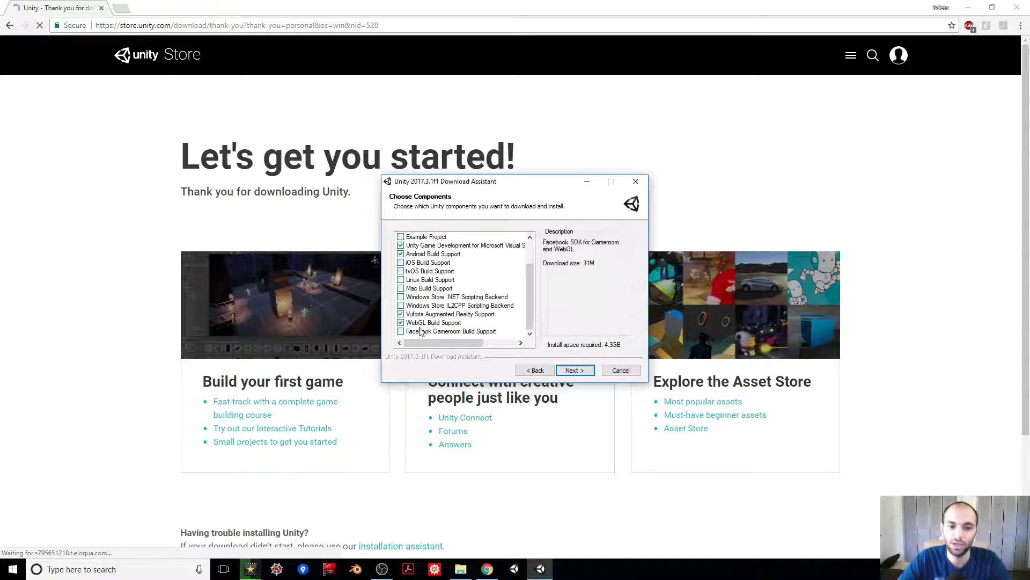
{"action": "scroll", "coordinate": [440, 271], "scroll_direction": "up", "scroll_amount": 2}
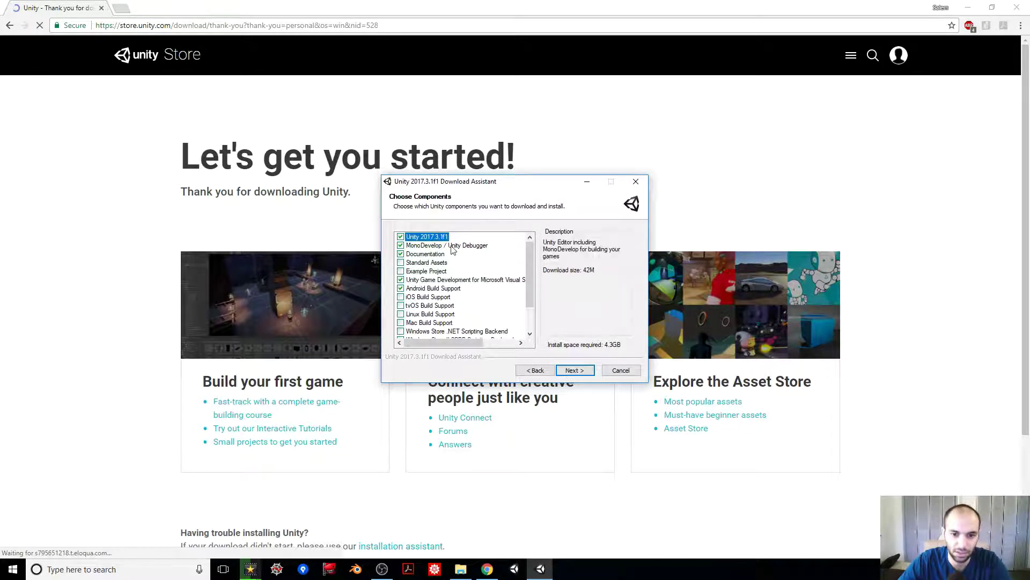
{"action": "left_click", "coordinate": [573, 369]}
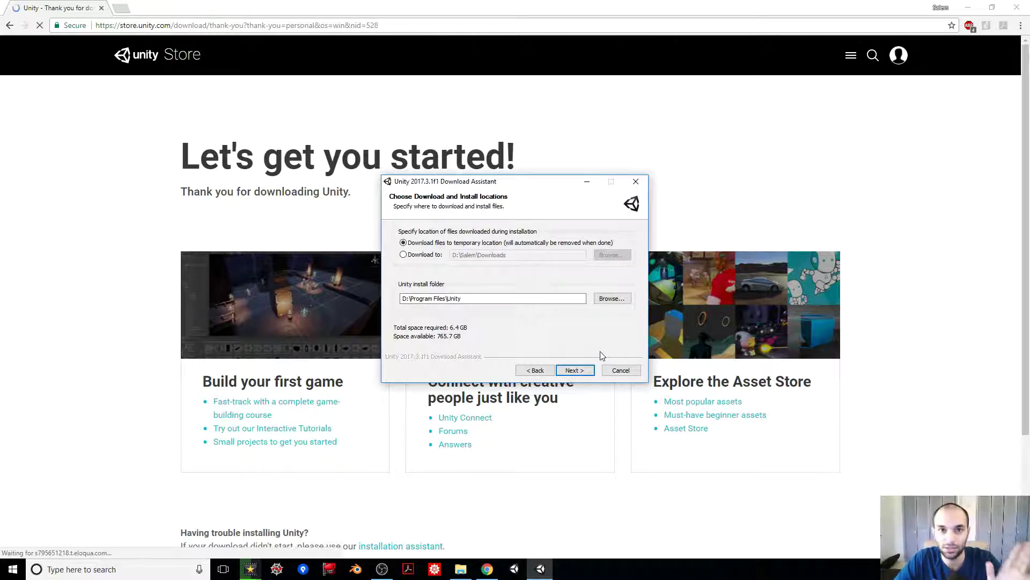
{"action": "left_click", "coordinate": [621, 370]}
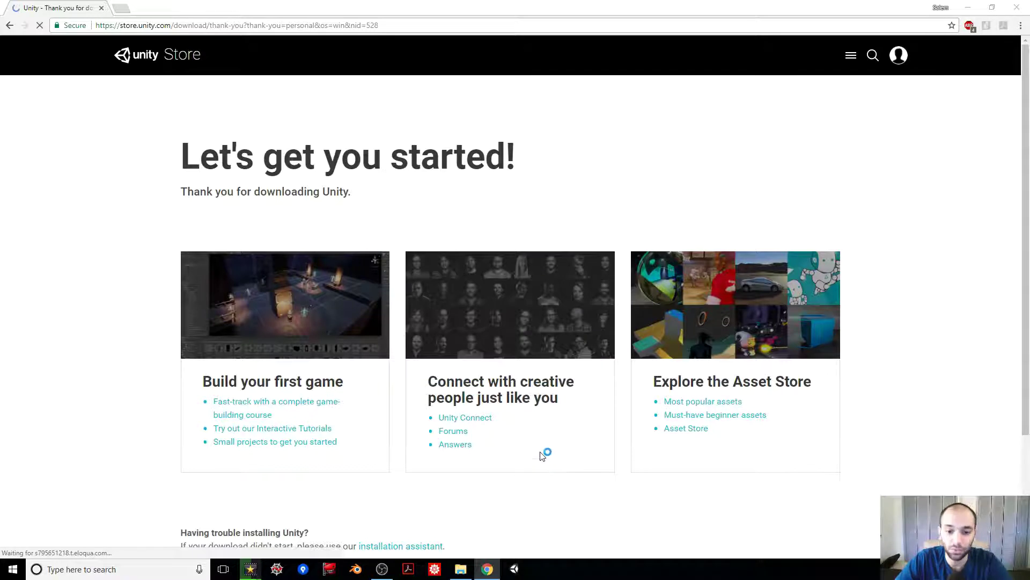
Switch to the Unity editor and create a 3D project named "Dropping things" in D:\Repos
{"action": "left_click", "coordinate": [514, 568]}
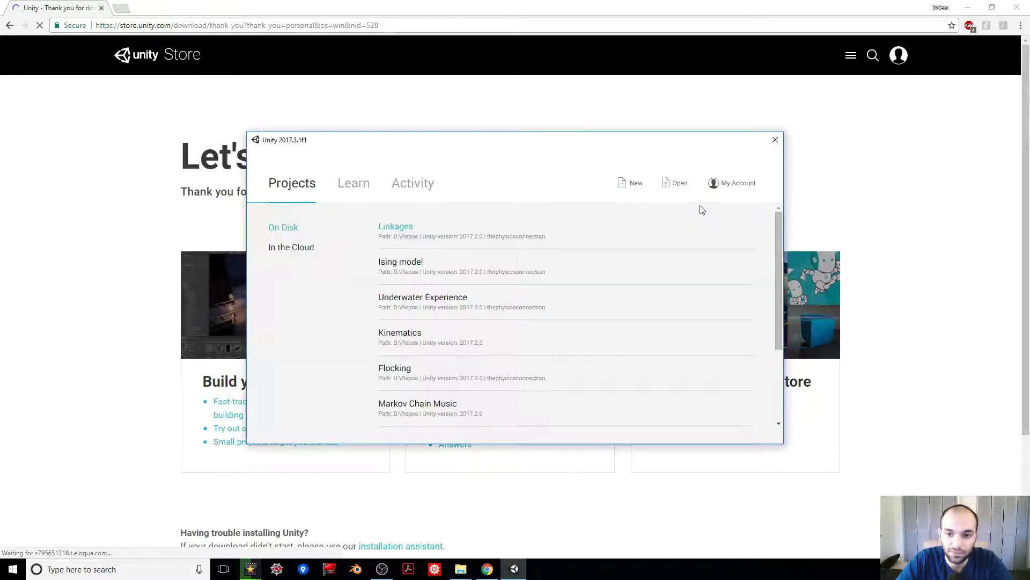
{"action": "left_click", "coordinate": [636, 185]}
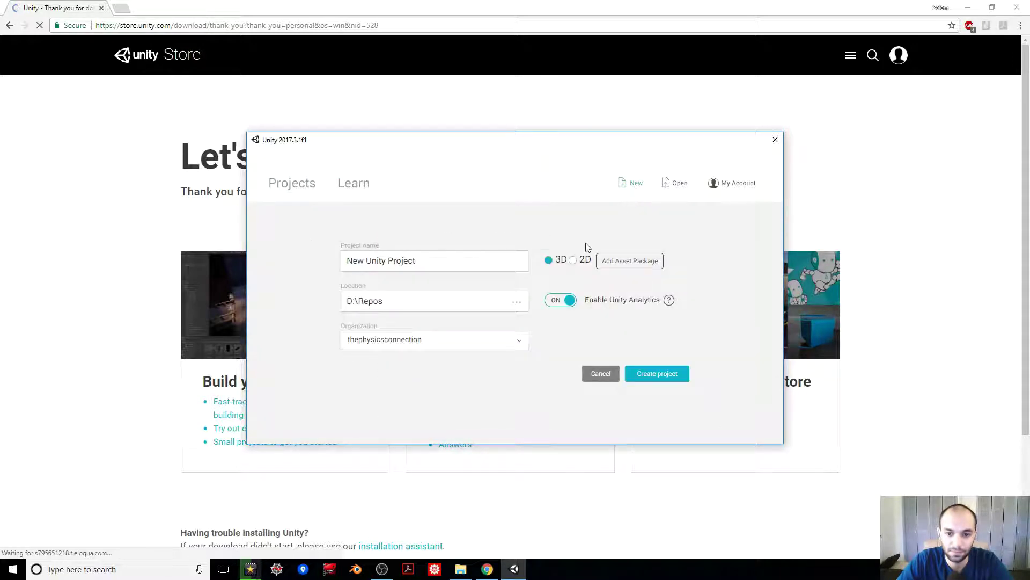
{"action": "left_click_drag", "start_coordinate": [481, 261], "coordinate": [317, 257]}
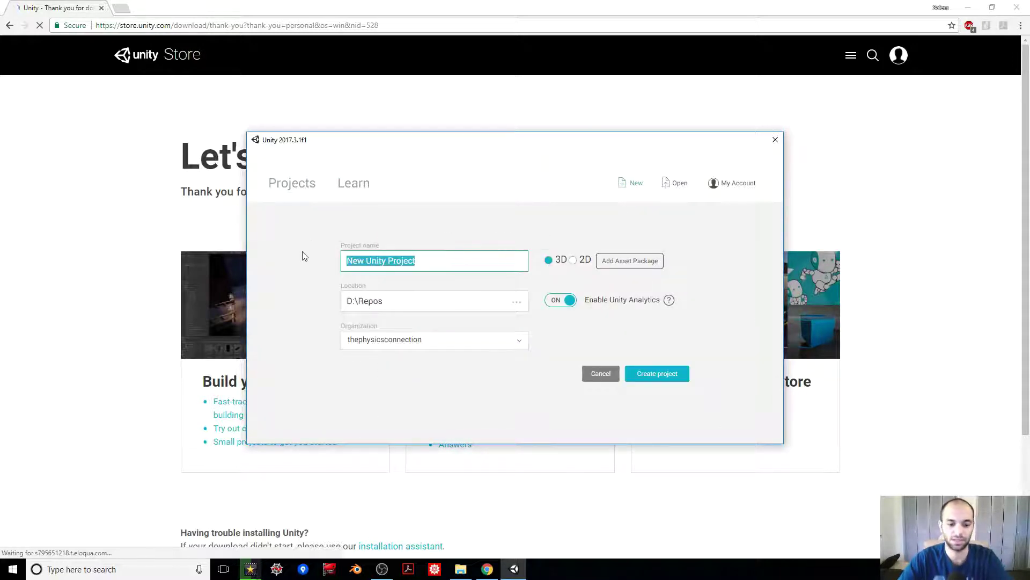
{"action": "type", "text": "Dropping things"}
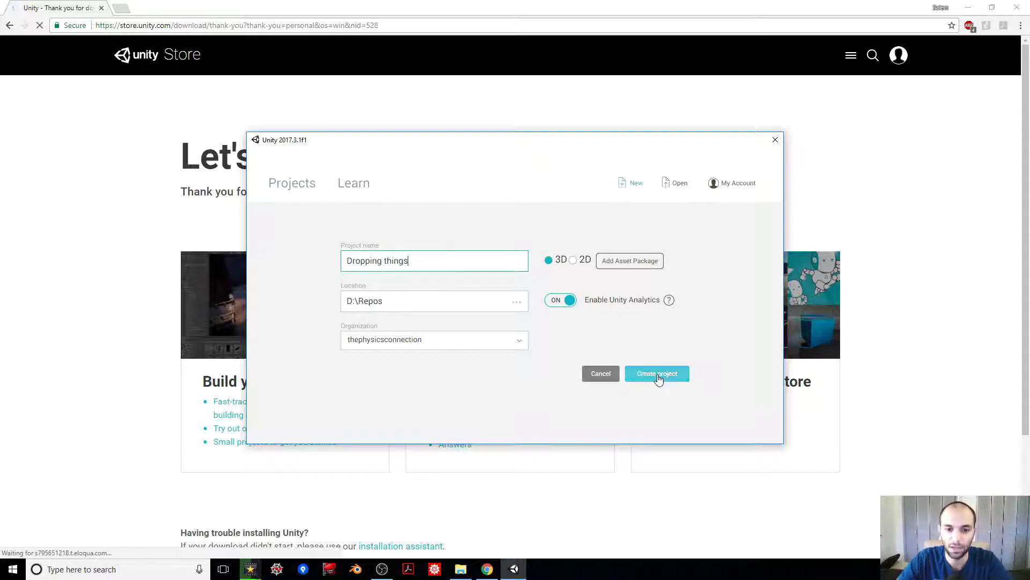
{"action": "left_click", "coordinate": [659, 376]}
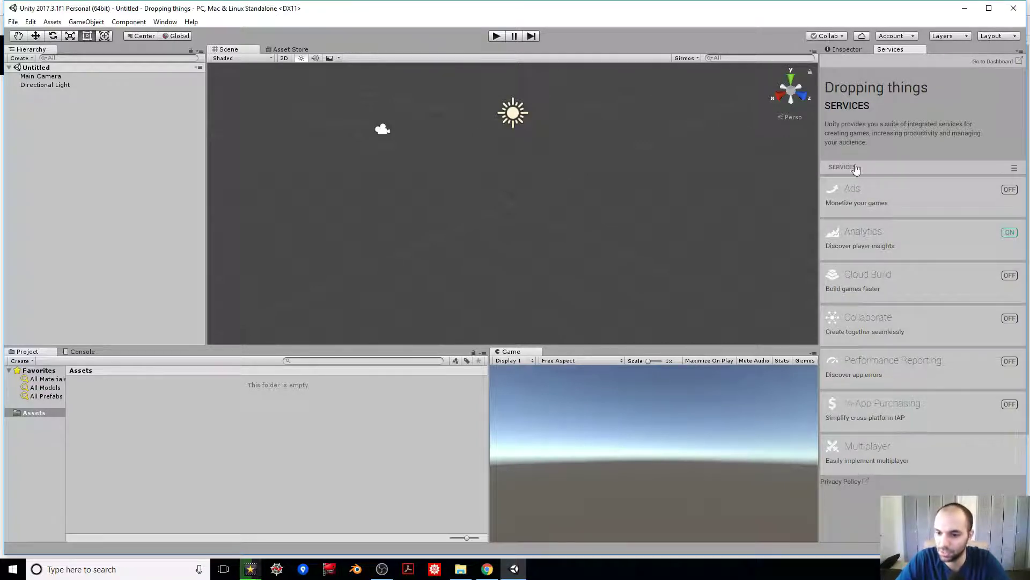
Inspect the properties of the directional light and the main camera
{"action": "left_click", "coordinate": [845, 50]}
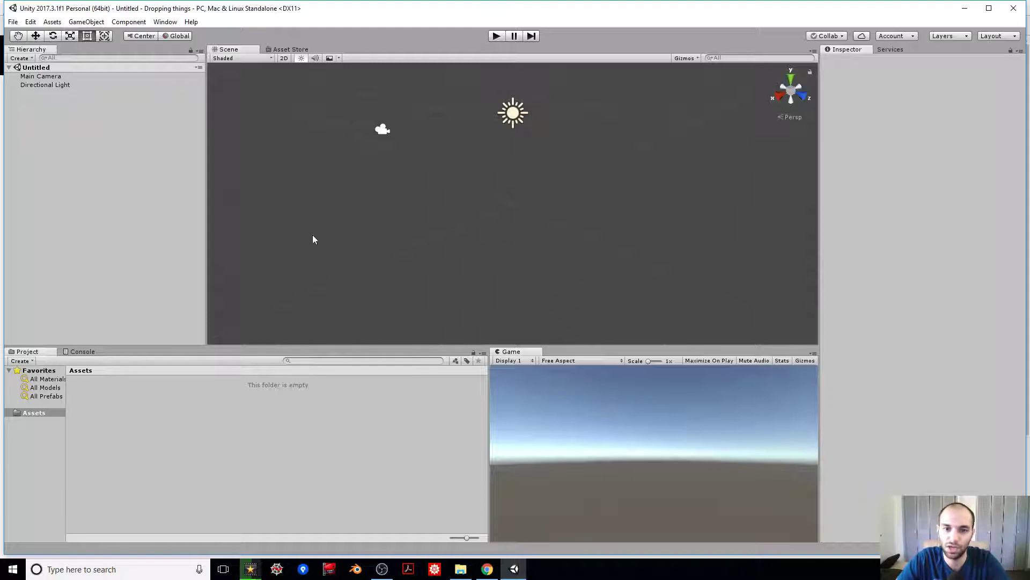
{"action": "left_click", "coordinate": [172, 86]}
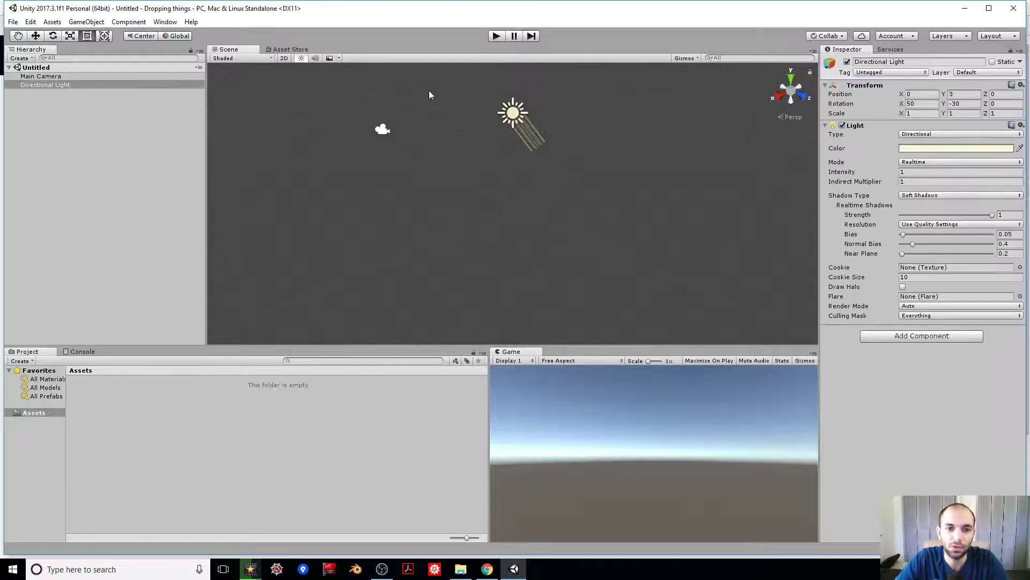
{"action": "left_click", "coordinate": [47, 77]}
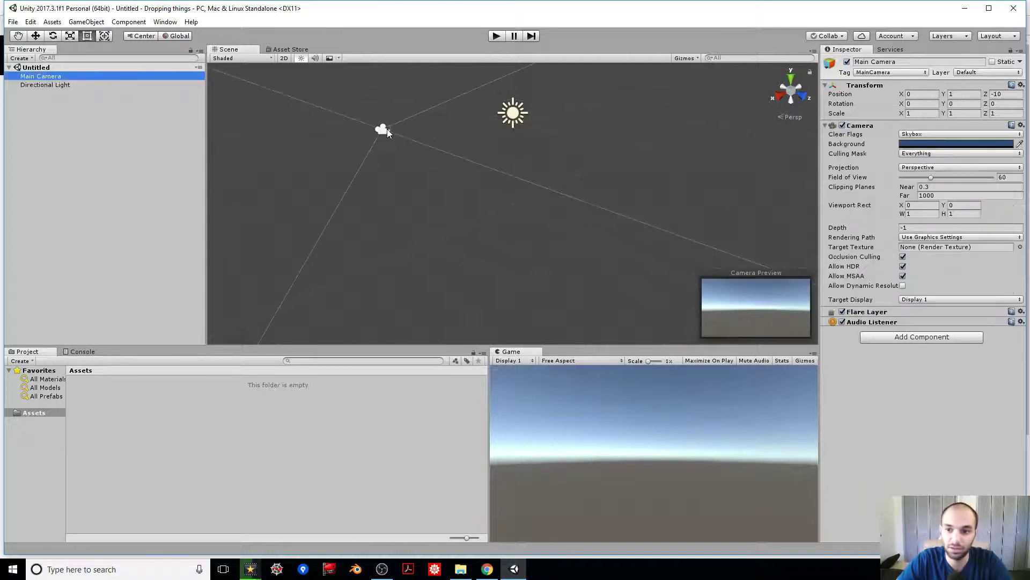
Set the directional light's intensity to about 1.28 and its Y rotation to about -25.19
{"action": "left_click", "coordinate": [513, 112]}
{"action": "mouse_move", "coordinate": [846, 173]}
{"action": "left_mouse_down"}
{"action": "mouse_move", "coordinate": [838, 178]}
{"action": "mouse_move", "coordinate": [881, 173]}
{"action": "mouse_move", "coordinate": [854, 173]}
{"action": "left_mouse_up"}
{"action": "left_click_drag", "start_coordinate": [943, 104], "coordinate": [934, 104]}
{"action": "left_click_drag", "start_coordinate": [846, 146], "coordinate": [15, 133]}
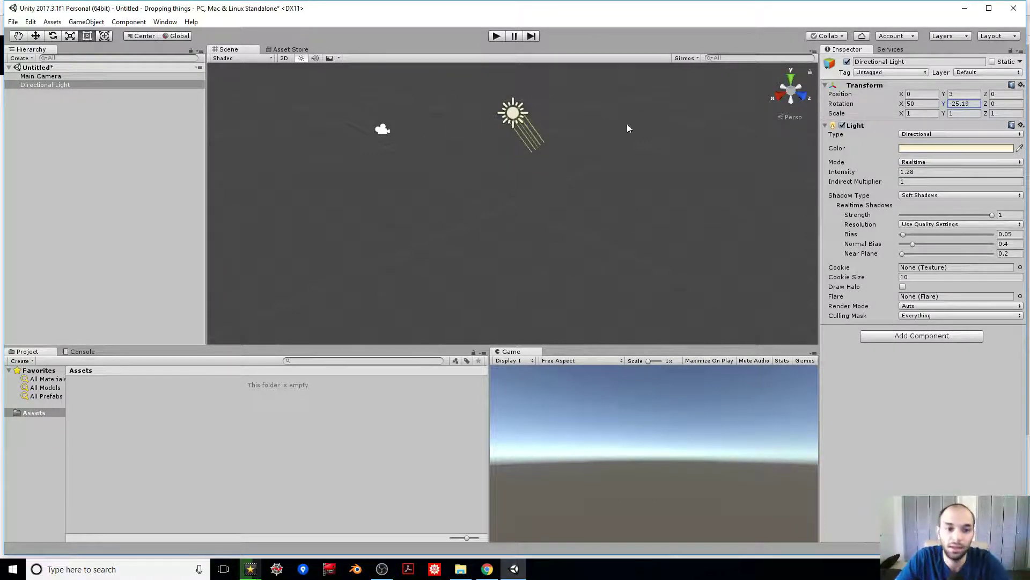
Lower the main camera to a Y position of about -0.4 and clear the selection
{"action": "left_click", "coordinate": [70, 77]}
{"action": "mouse_move", "coordinate": [946, 94]}
{"action": "left_mouse_down"}
{"action": "mouse_move", "coordinate": [868, 104]}
{"action": "mouse_move", "coordinate": [932, 101]}
{"action": "left_mouse_up"}
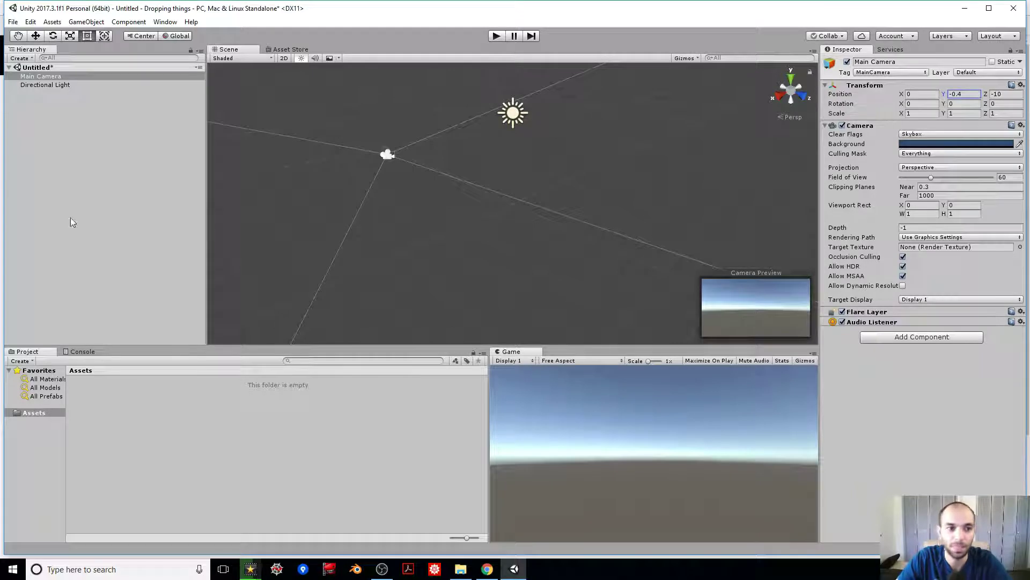
{"action": "left_click", "coordinate": [46, 101]}
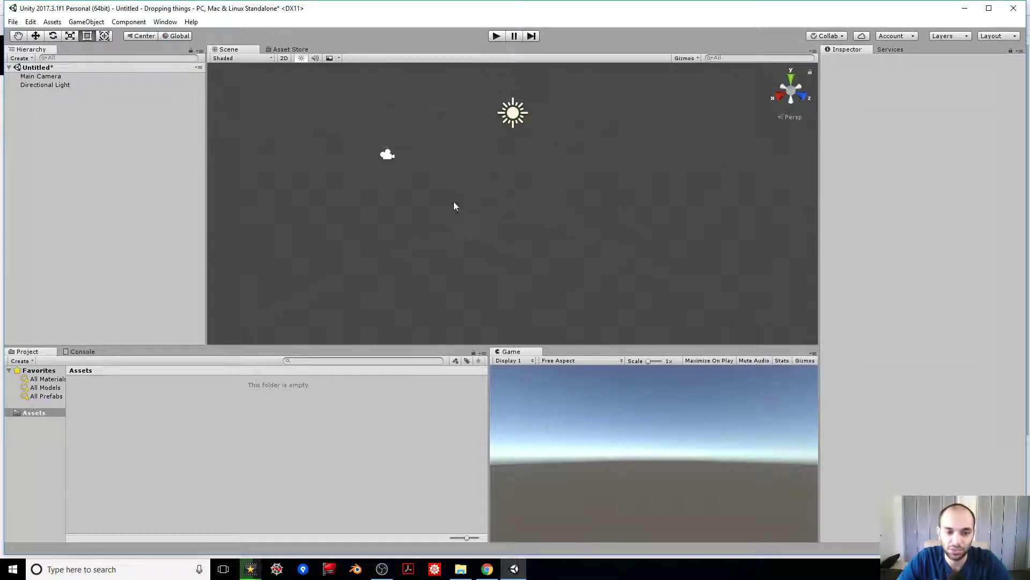
Add a 3D cube to the scene
{"action": "right_click", "coordinate": [42, 103]}
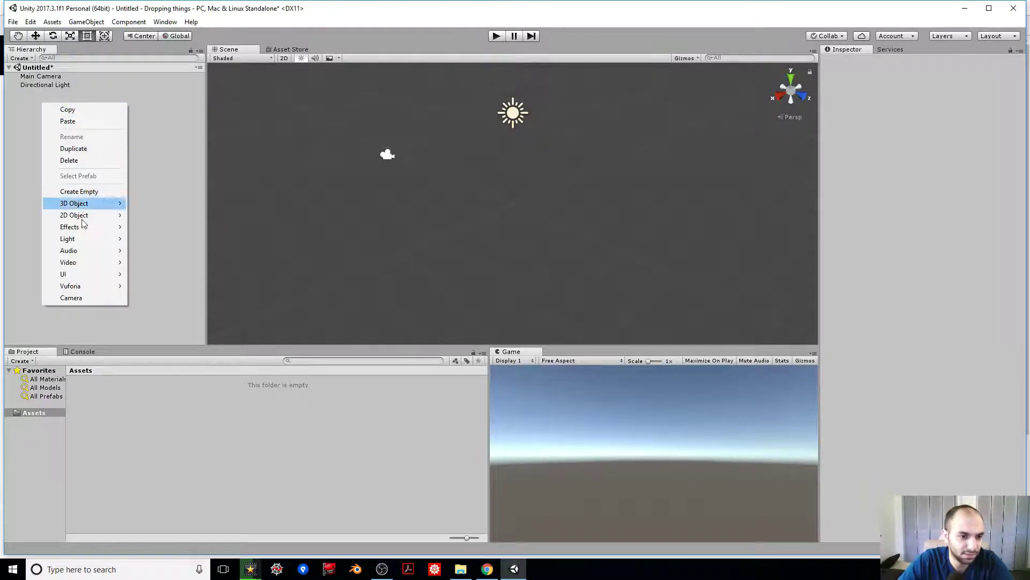
{"action": "mouse_move", "coordinate": [91, 203]}
{"action": "left_click", "coordinate": [148, 203]}
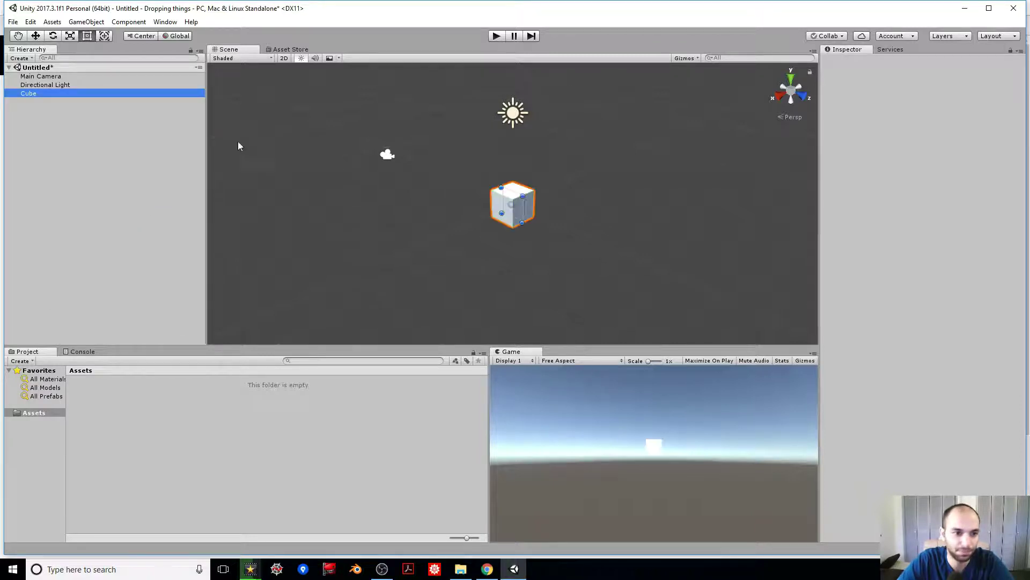
Move the cube along the Z axis toward the camera, to a Z position of about -5.34
{"action": "key", "text": "w"}
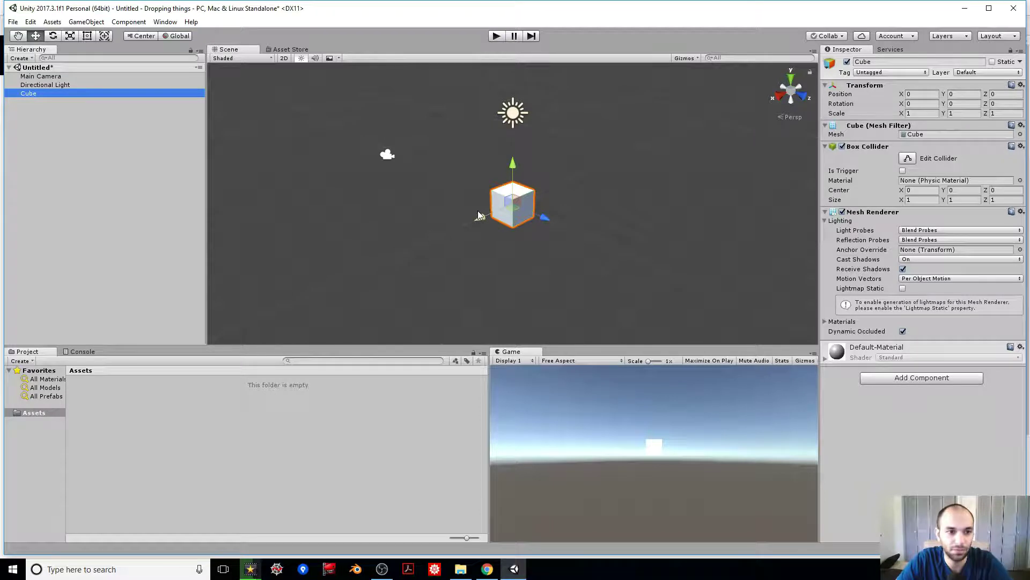
{"action": "left_click", "coordinate": [36, 37]}
{"action": "left_click_drag", "start_coordinate": [534, 222], "coordinate": [430, 171]}
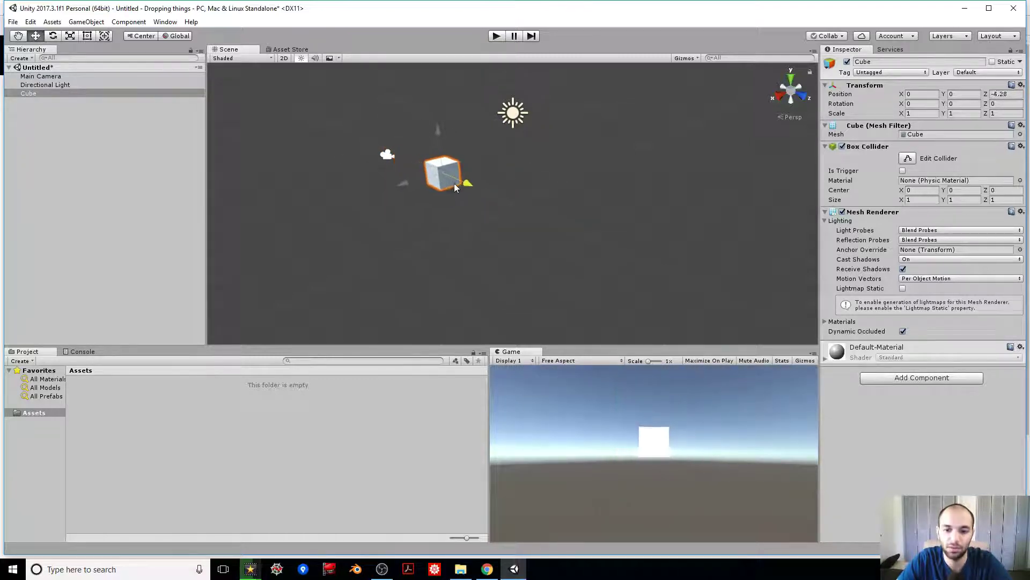
Set the directional light's intensity to about 12.59 and adjust its Y rotation
{"action": "left_click", "coordinate": [55, 84]}
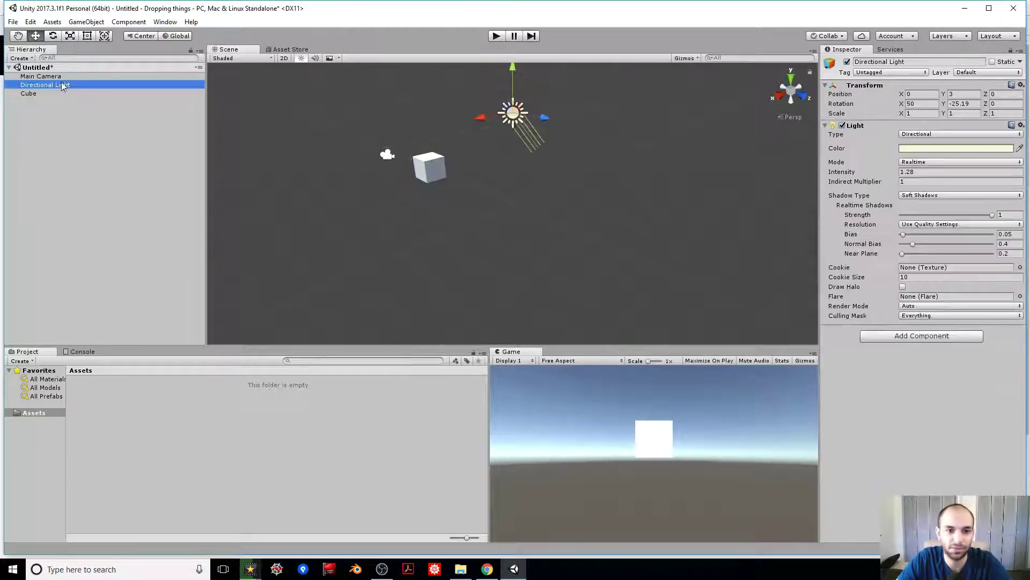
{"action": "left_click_drag", "start_coordinate": [844, 172], "coordinate": [663, 179]}
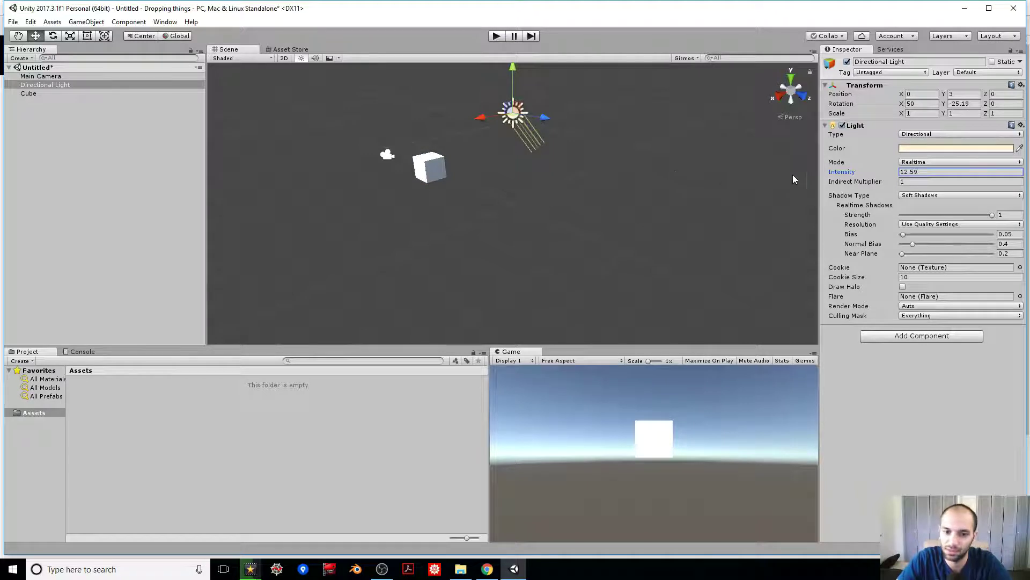
{"action": "left_click_drag", "start_coordinate": [942, 105], "coordinate": [840, 114]}
Add a 3D plane to the scene and lower it below the cube to a Y position of about -1.71
{"action": "left_click", "coordinate": [436, 168]}
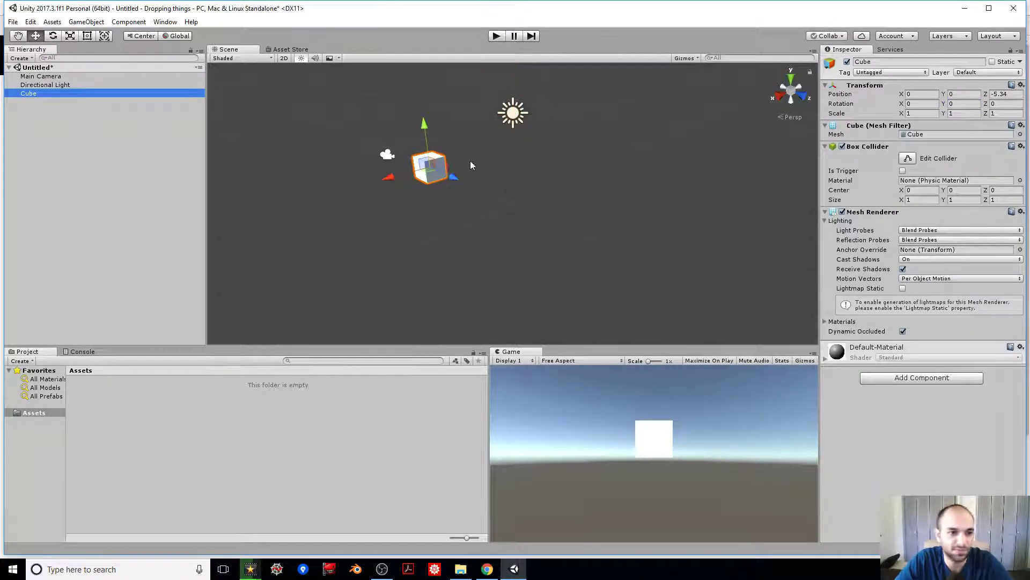
{"action": "right_click", "coordinate": [49, 110]}
{"action": "mouse_move", "coordinate": [95, 210]}
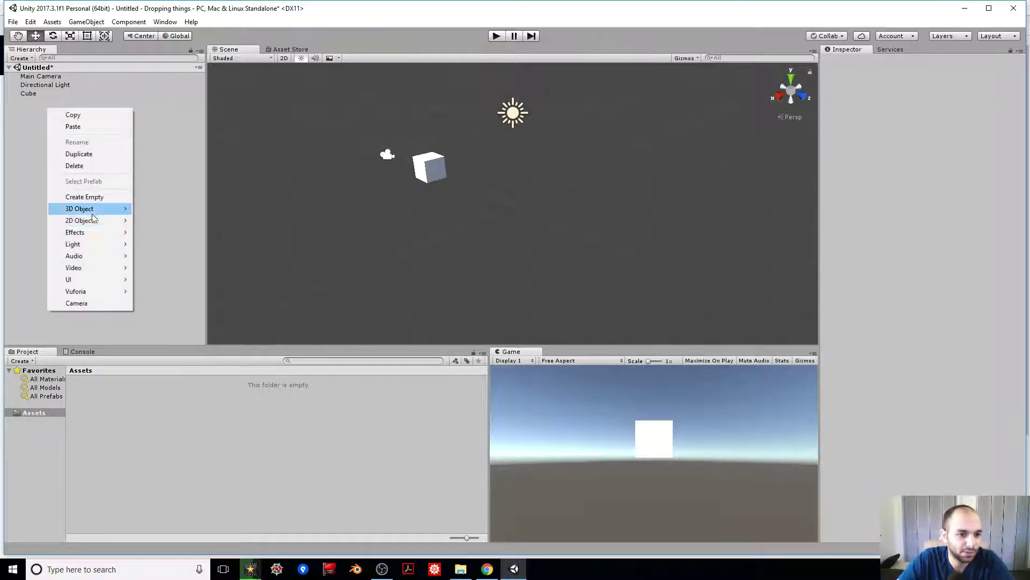
{"action": "left_click", "coordinate": [157, 256]}
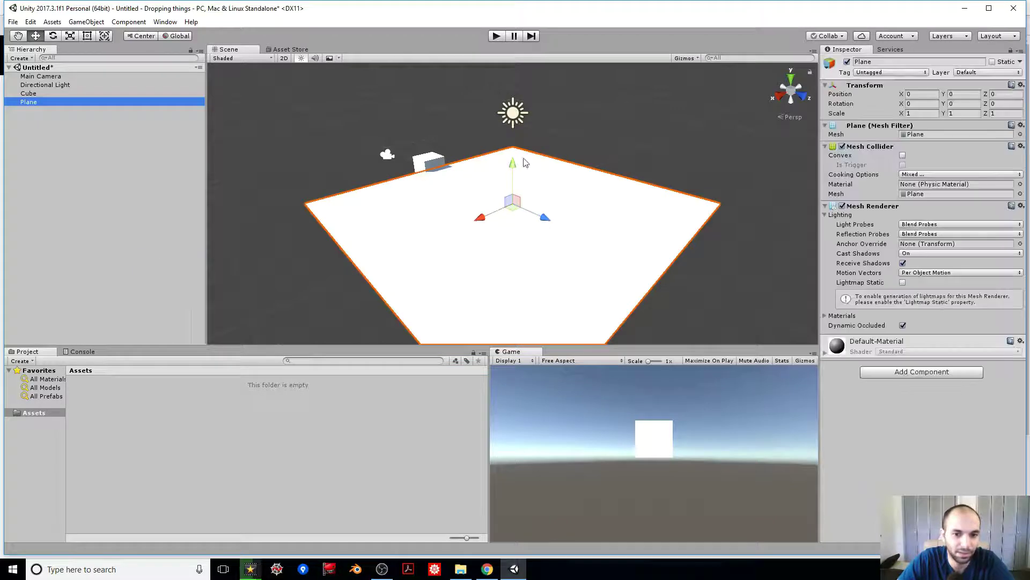
{"action": "left_click_drag", "start_coordinate": [513, 175], "coordinate": [513, 208]}
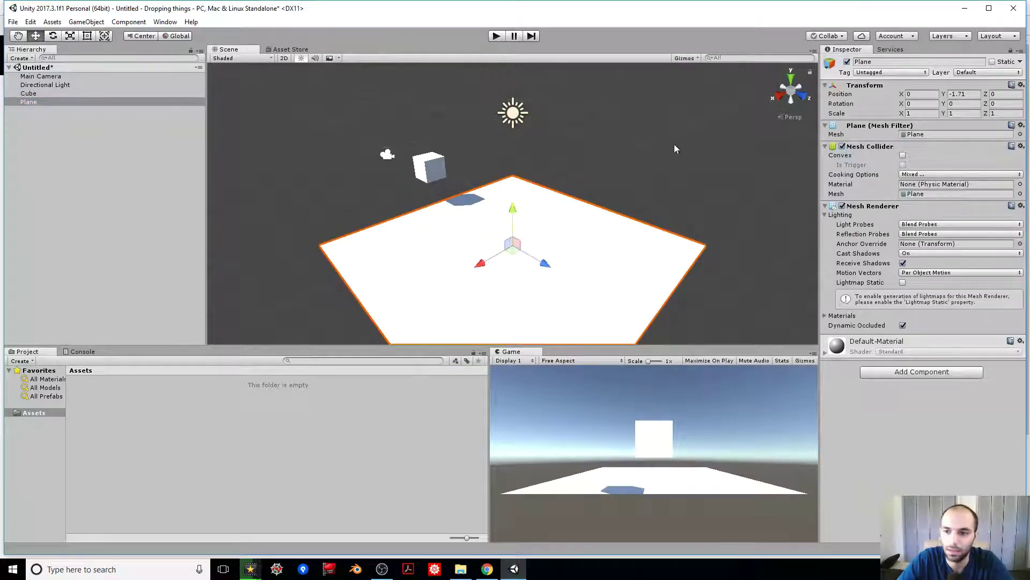
Scale the plane to 12 in X, about 1.46 in Y and about 6.45 in Z
{"action": "left_click", "coordinate": [916, 114]}
{"action": "left_click_drag", "start_coordinate": [904, 115], "coordinate": [940, 115]}
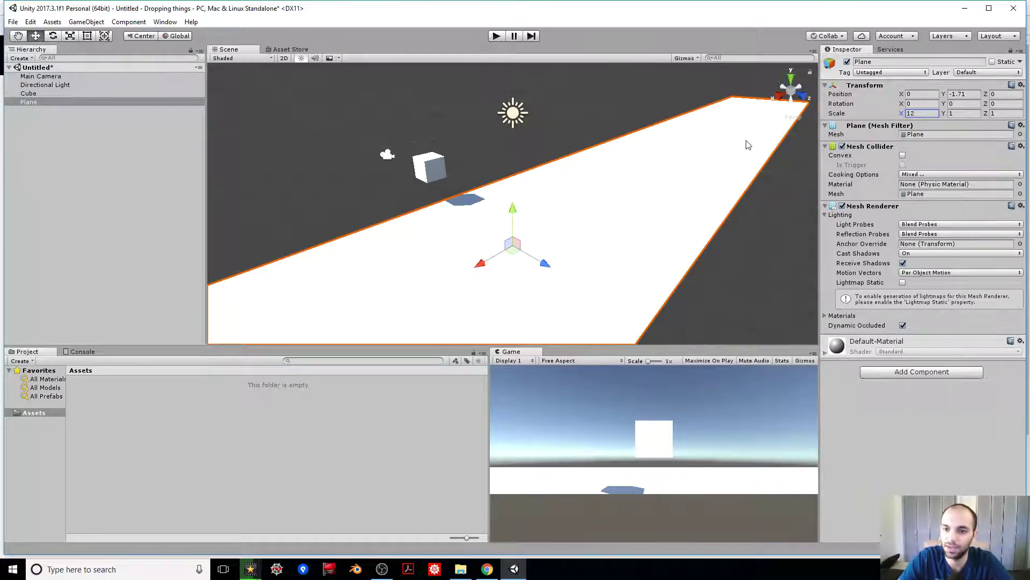
{"action": "left_click_drag", "start_coordinate": [944, 114], "coordinate": [52, 102]}
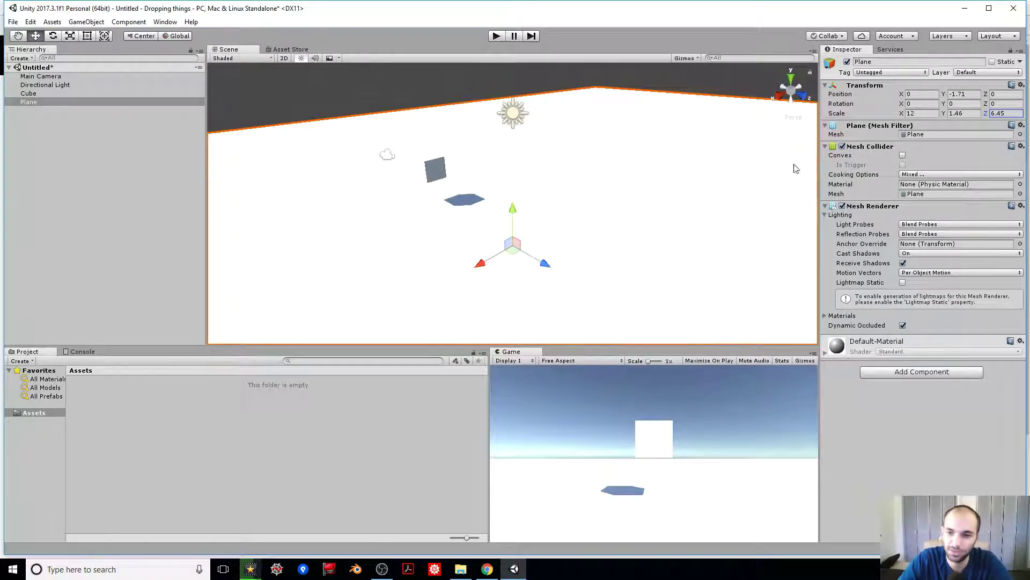
Reduce the directional light's intensity and select the cube
{"action": "left_click", "coordinate": [43, 85]}
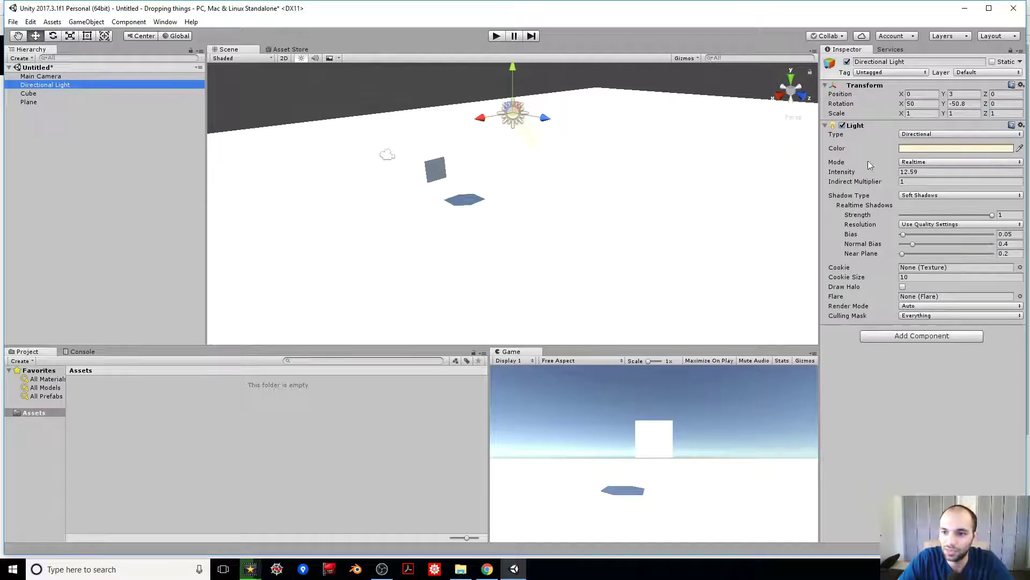
{"action": "left_click_drag", "start_coordinate": [846, 169], "coordinate": [433, 167]}
{"action": "left_click", "coordinate": [434, 168]}
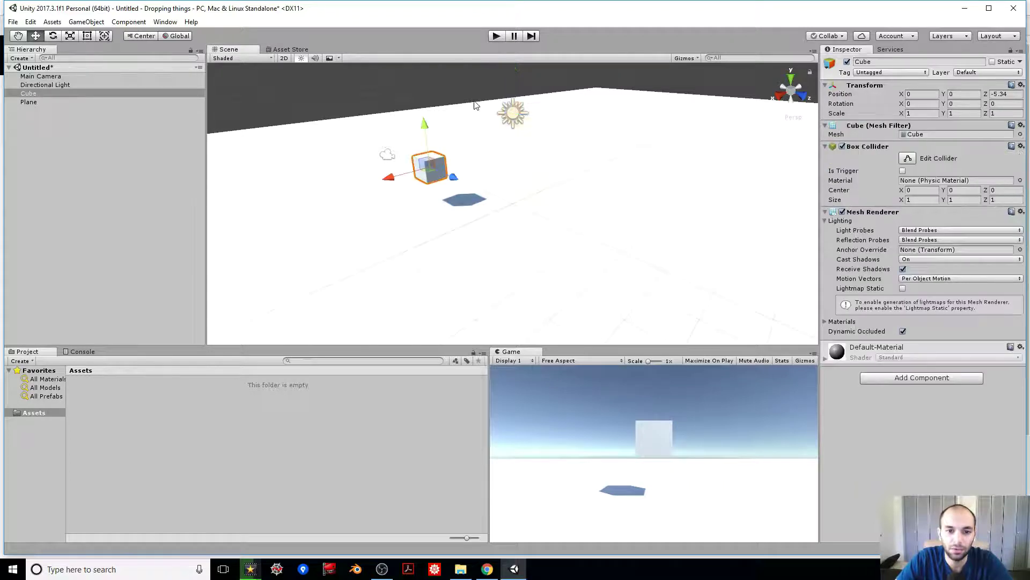
Test the scene in play mode, try a Box Collider center X of -3 on the cube, and stop playback
{"action": "left_click", "coordinate": [490, 39]}
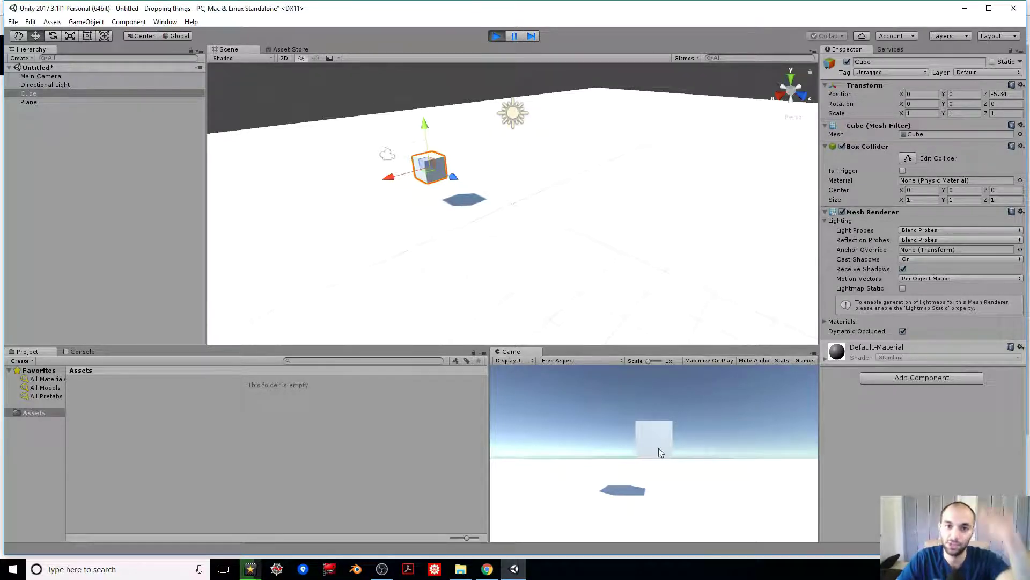
{"action": "key", "text": "ctrl+p"}
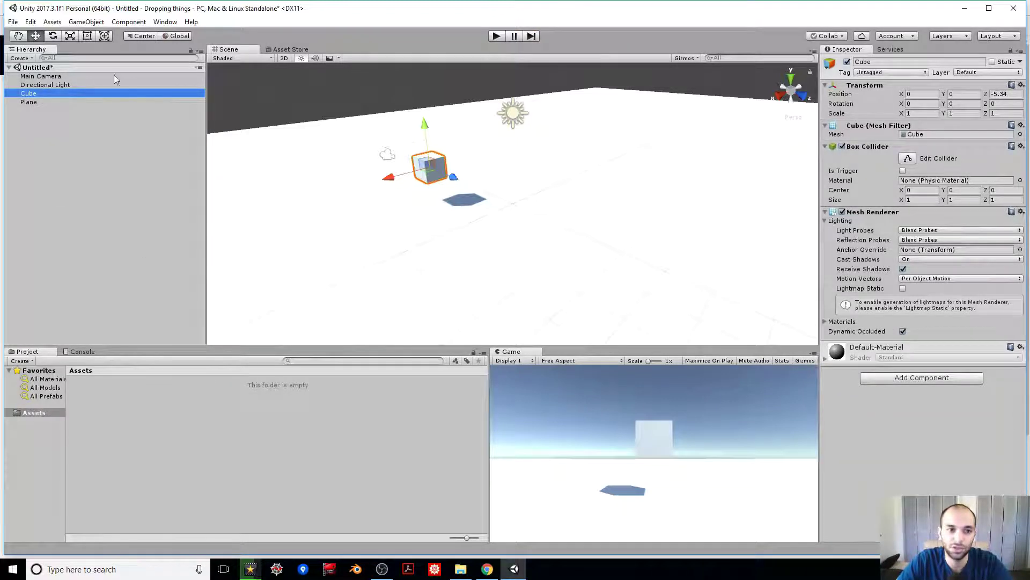
{"action": "left_click", "coordinate": [501, 40]}
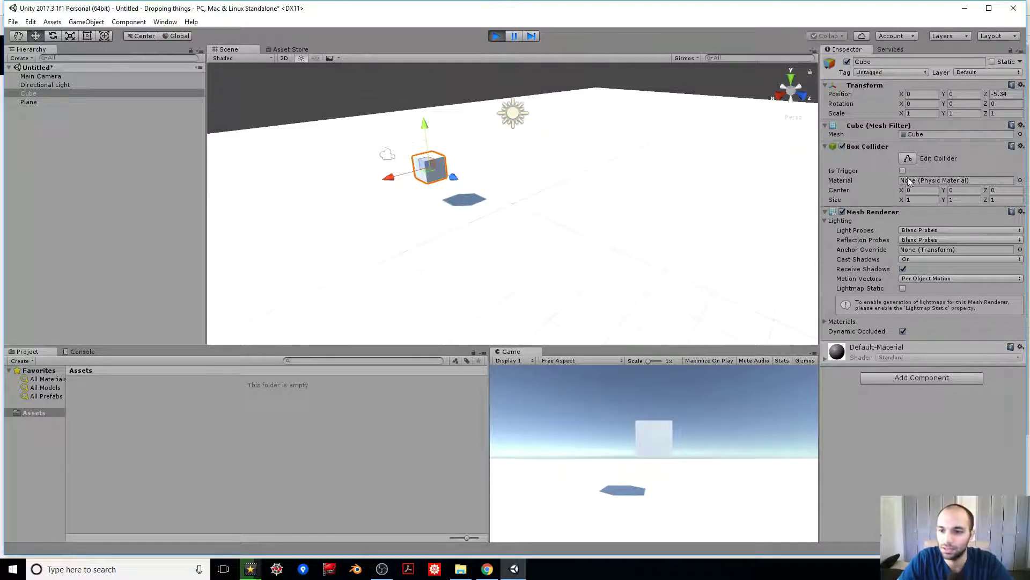
{"action": "left_click_drag", "start_coordinate": [903, 190], "coordinate": [845, 189]}
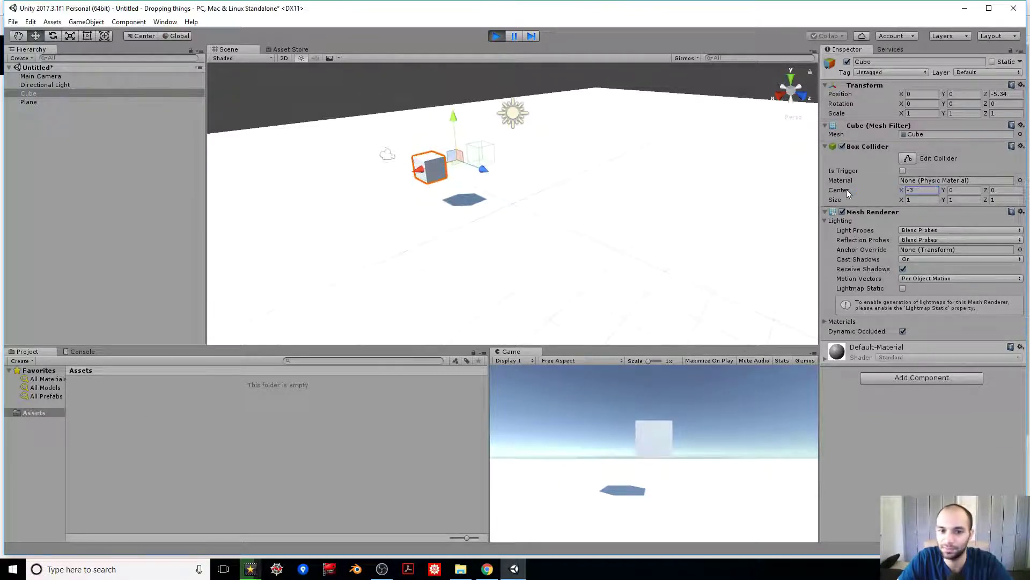
{"action": "left_click", "coordinate": [498, 37]}
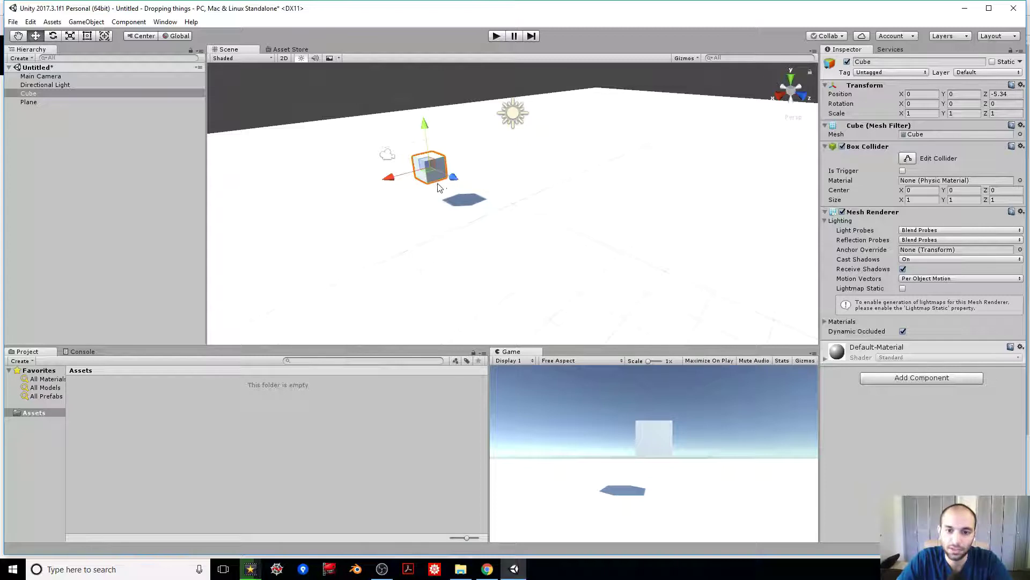
Add a Rigidbody component to the cube
{"action": "left_click", "coordinate": [923, 380]}
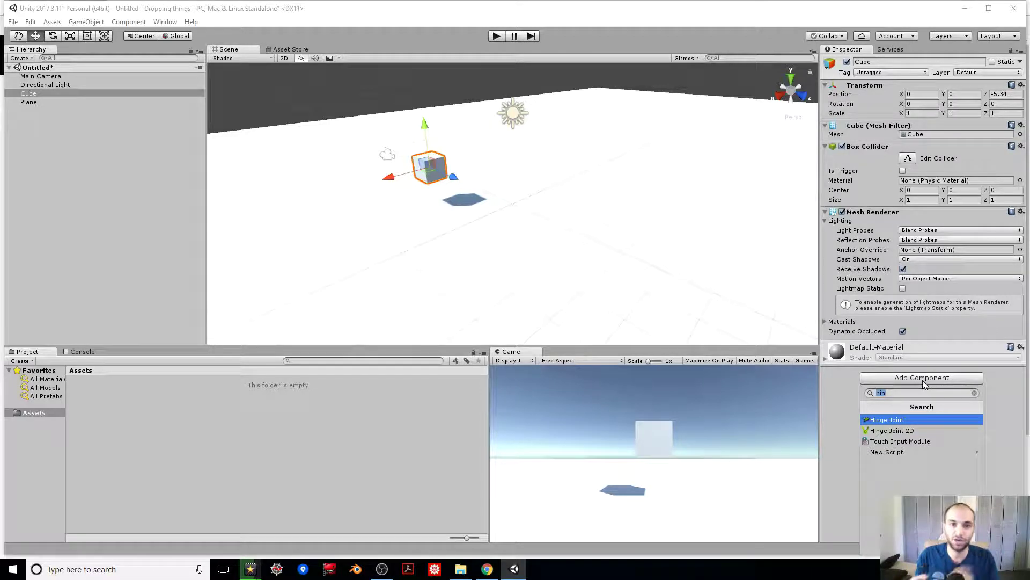
{"action": "type", "text": "rigi"}
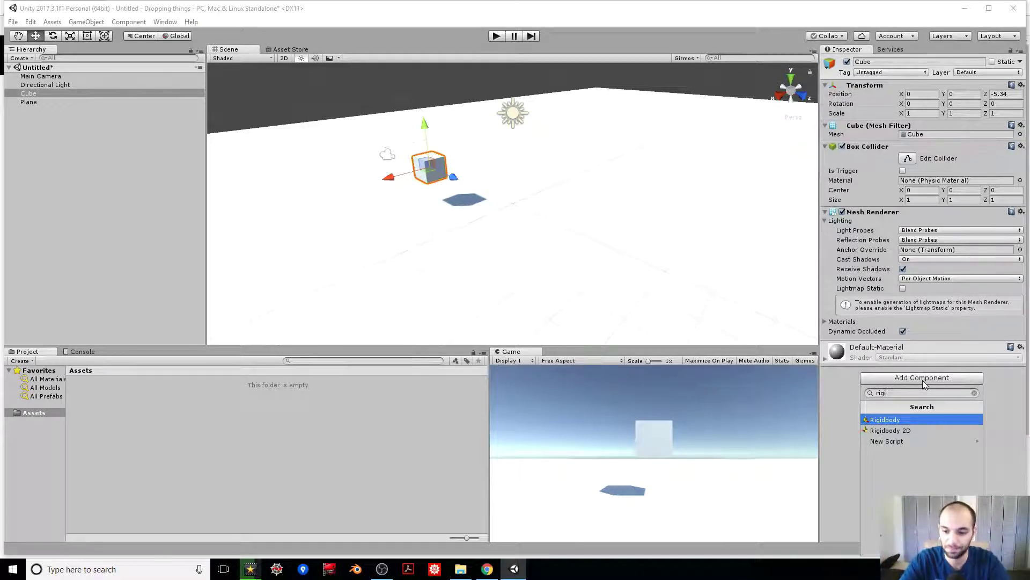
{"action": "key", "text": "Return"}
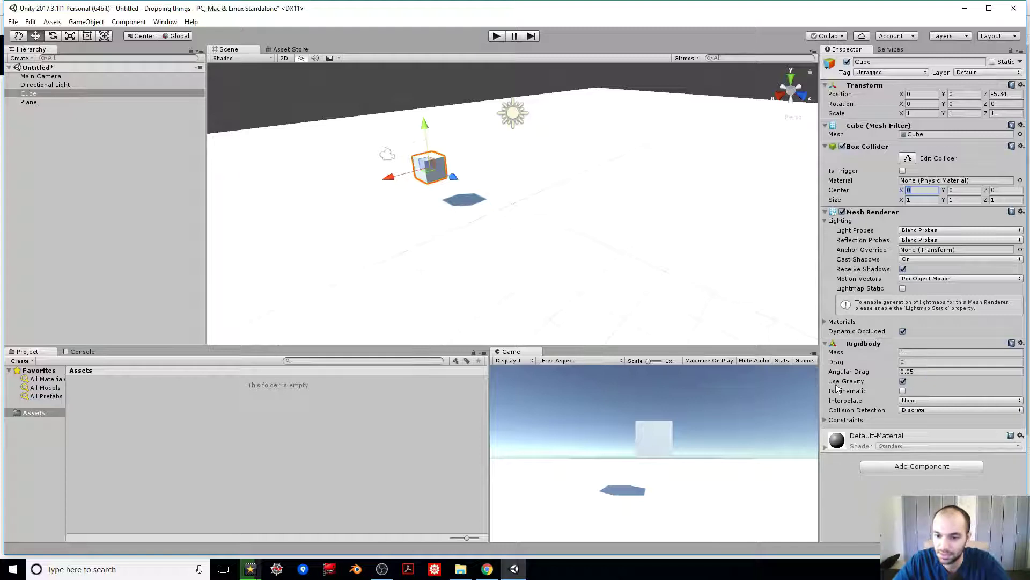
Play the scene and lift the cube above the plane twice to let it fall
{"action": "left_click", "coordinate": [494, 36]}
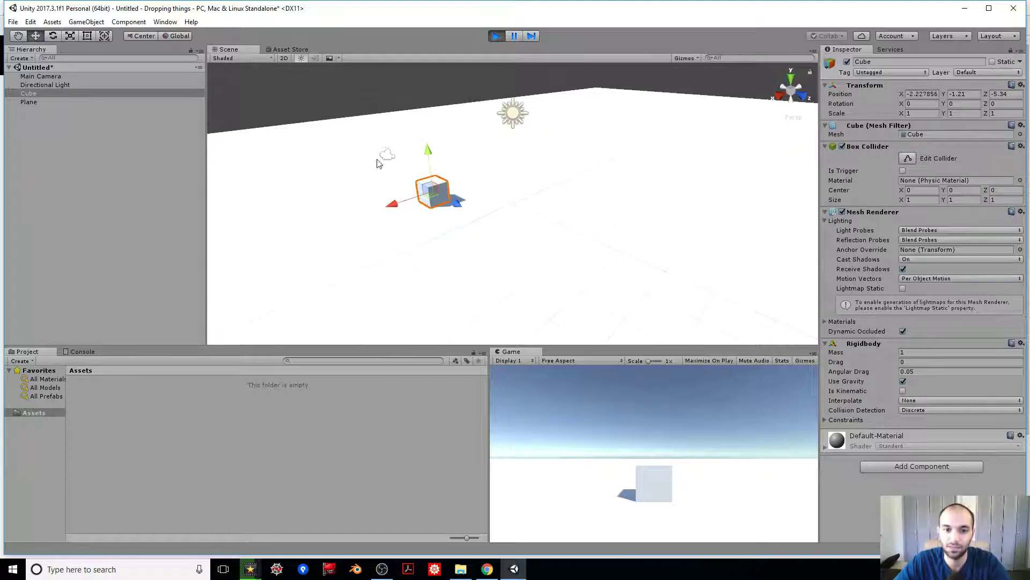
{"action": "left_click_drag", "start_coordinate": [429, 153], "coordinate": [410, 59]}
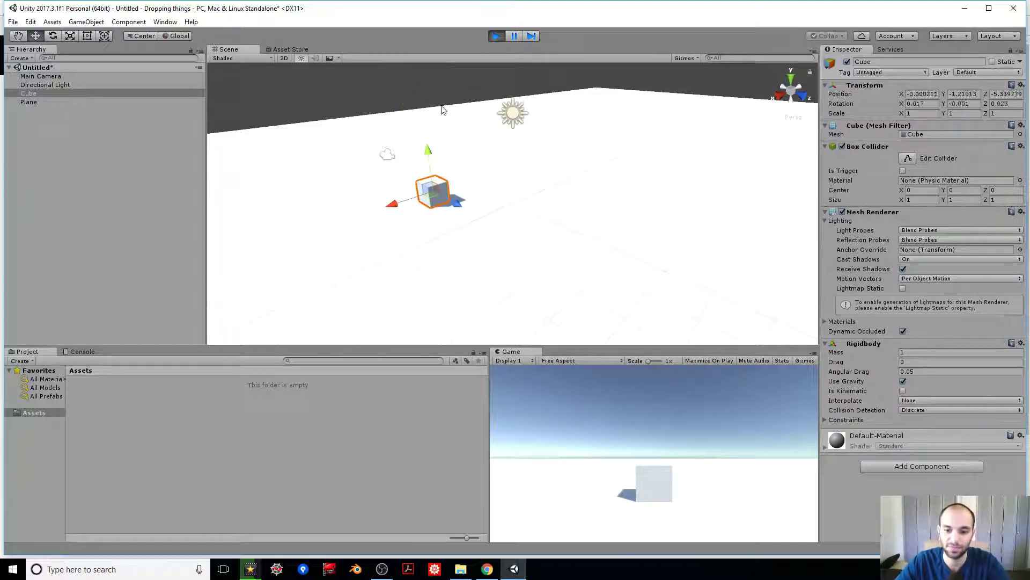
{"action": "left_click_drag", "start_coordinate": [427, 154], "coordinate": [407, 34]}
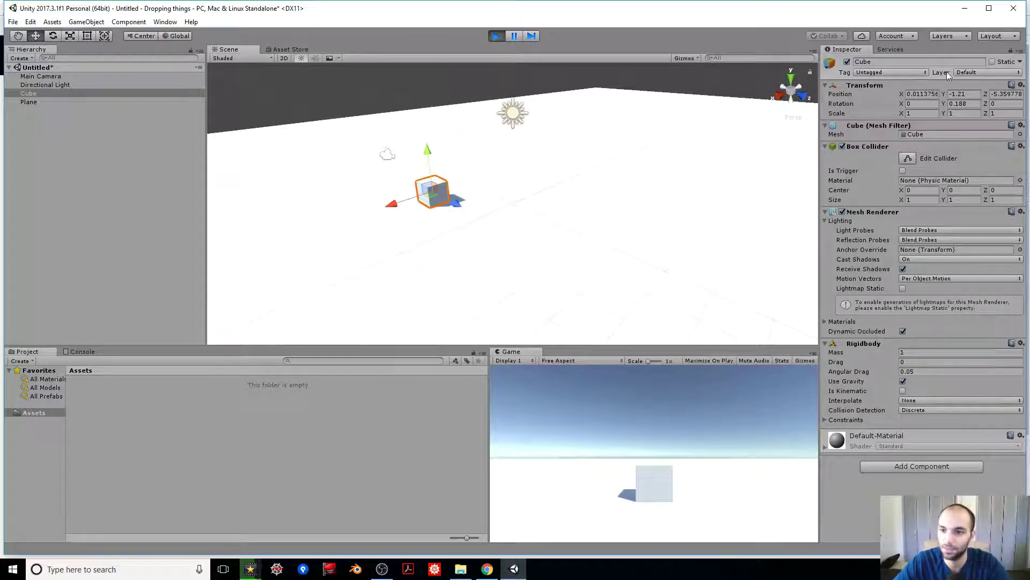
With the cube's gravity off, raise it to Y about 4.07 and tilt it about 51.6 in X, and re-enable gravity to drop it
{"action": "left_click", "coordinate": [902, 382]}
{"action": "left_click_drag", "start_coordinate": [427, 152], "coordinate": [424, 51]}
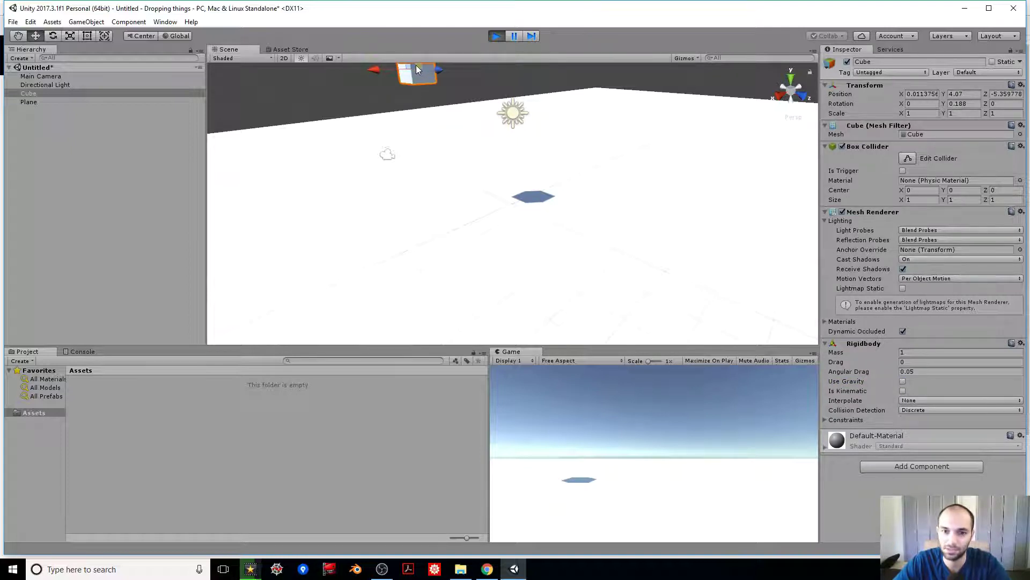
{"action": "left_click_drag", "start_coordinate": [902, 103], "coordinate": [992, 107]}
{"action": "left_click_drag", "start_coordinate": [754, 116], "coordinate": [809, 117]}
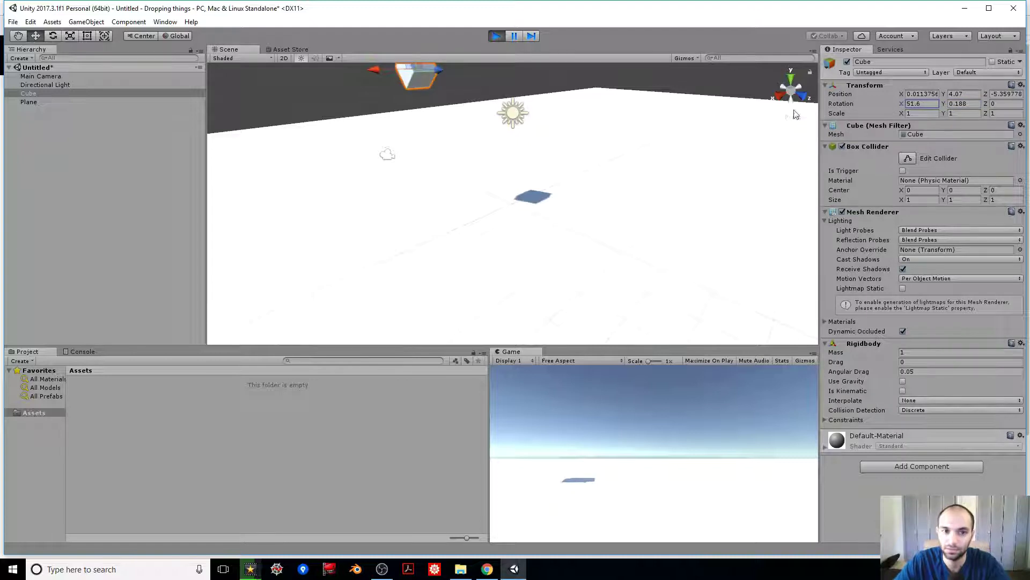
{"action": "left_click", "coordinate": [903, 381]}
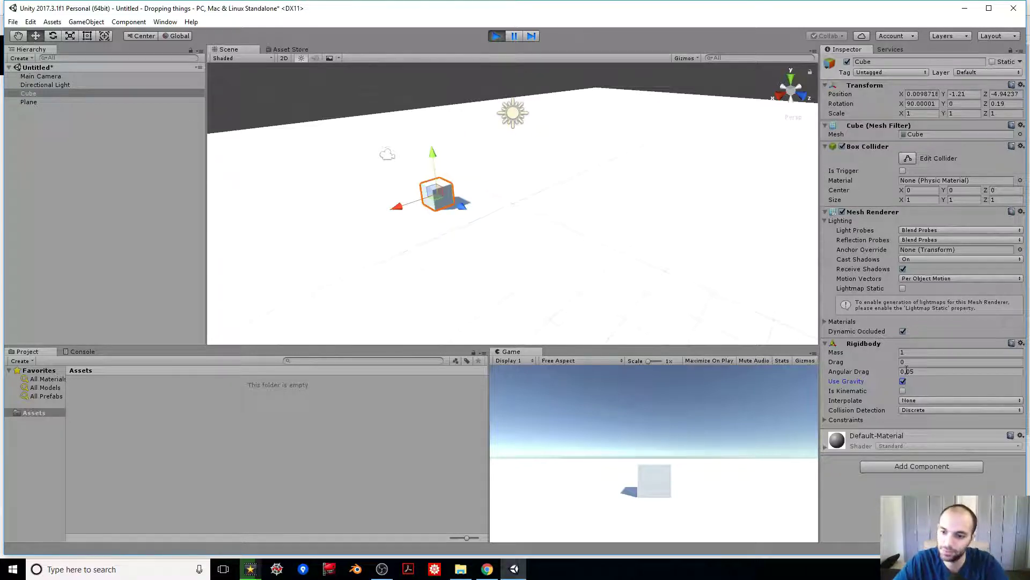
Set the cube's mass to about 15.28 and drop it again from Y about 3.3 with an X rotation of about 126.67
{"action": "left_click_drag", "start_coordinate": [836, 352], "coordinate": [3, 255]}
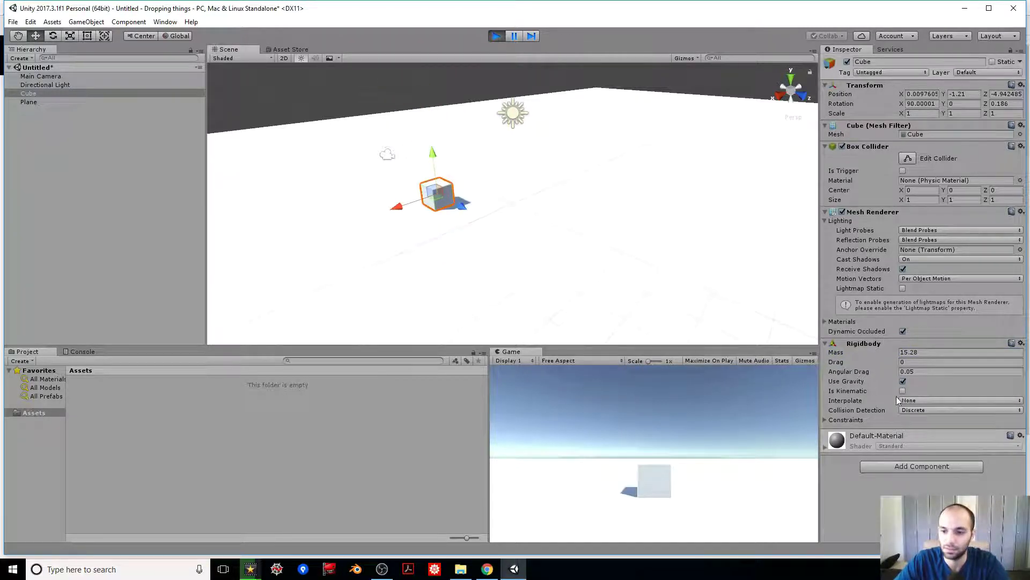
{"action": "left_click_drag", "start_coordinate": [433, 153], "coordinate": [430, 70]}
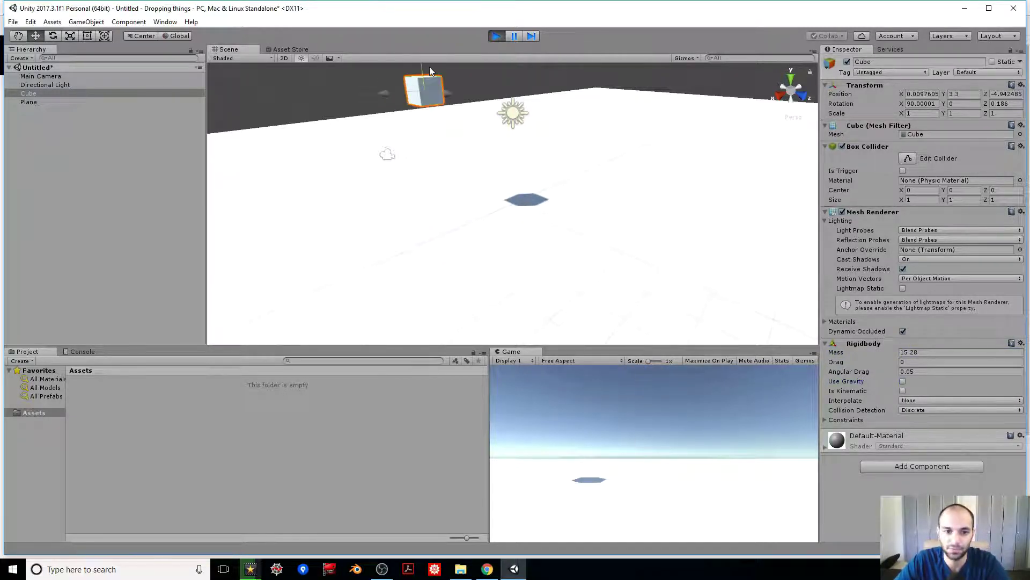
{"action": "left_click_drag", "start_coordinate": [902, 103], "coordinate": [544, 116]}
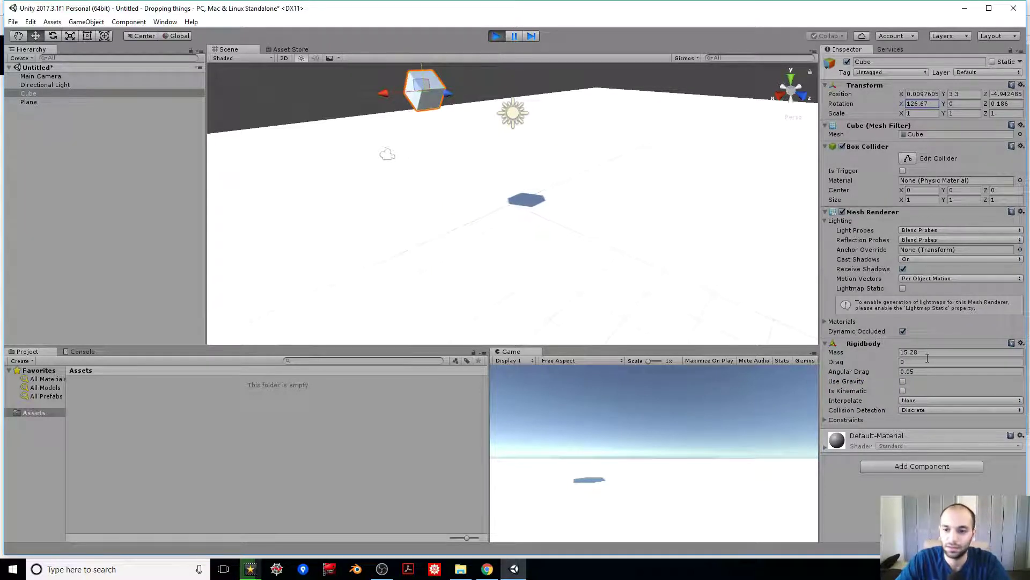
{"action": "left_click", "coordinate": [903, 381]}
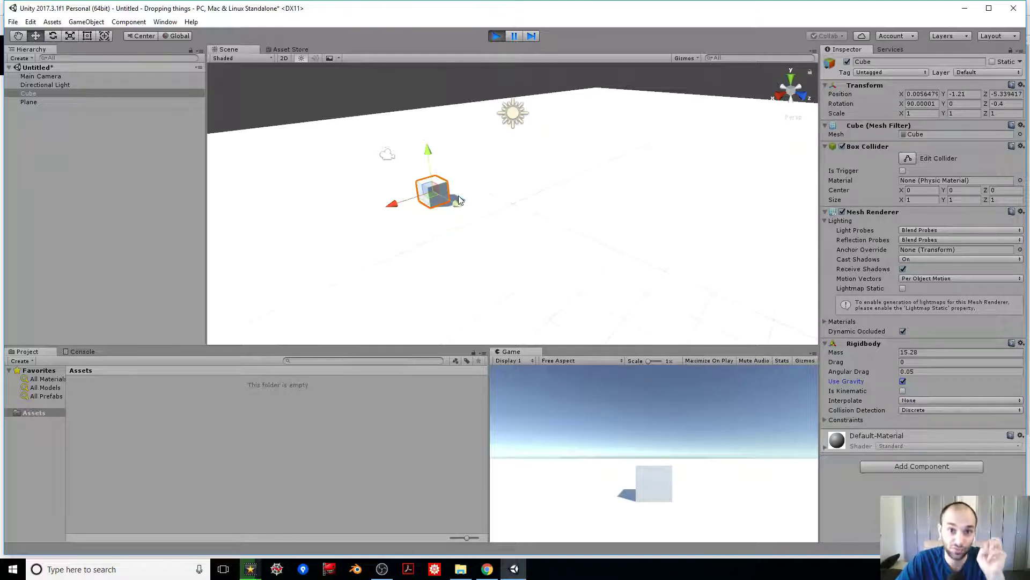
Slide the cube along the plane to a Z position of about -3.69 and stop playback
{"action": "mouse_move", "coordinate": [459, 200]}
{"action": "left_mouse_down"}
{"action": "mouse_move", "coordinate": [502, 223]}
{"action": "mouse_move", "coordinate": [474, 209]}
{"action": "left_mouse_up"}
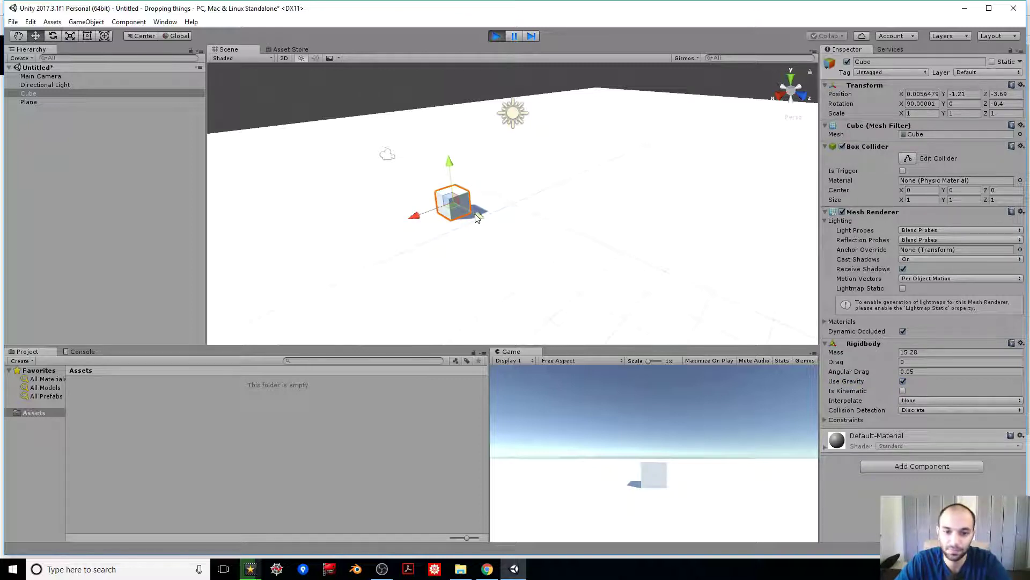
{"action": "left_click", "coordinate": [497, 36]}
Lower the cube to a Y position of about -0.73 and add a new 3D cube as its child
{"action": "left_click_drag", "start_coordinate": [423, 148], "coordinate": [427, 174]}
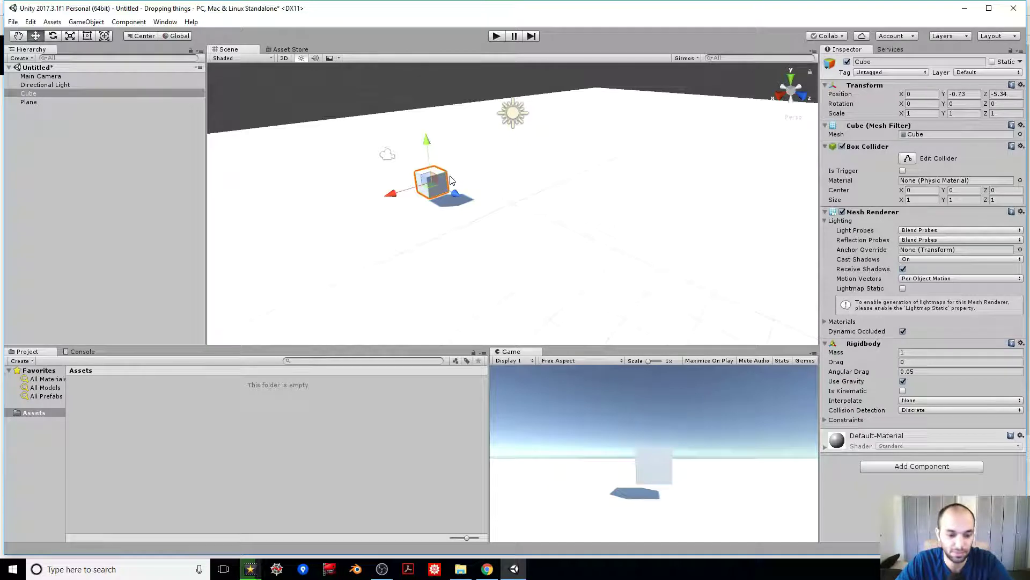
{"action": "left_click", "coordinate": [25, 93]}
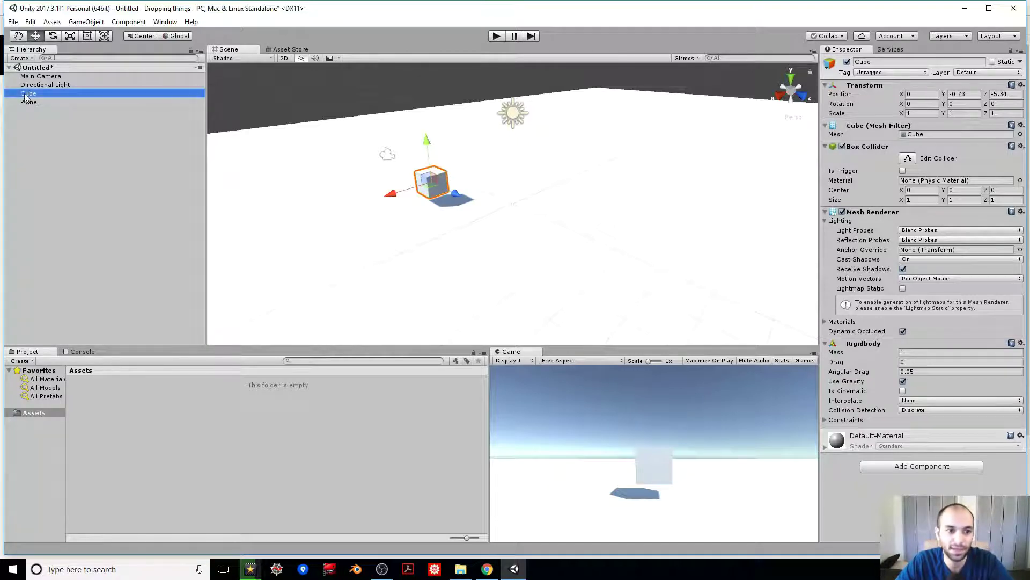
{"action": "right_click", "coordinate": [30, 122]}
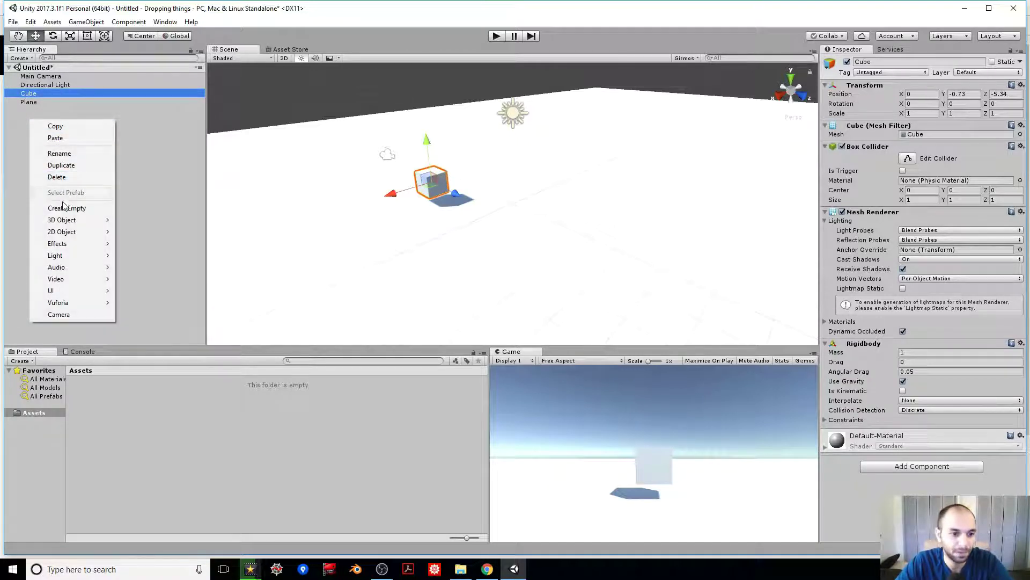
{"action": "mouse_move", "coordinate": [69, 223]}
{"action": "left_click", "coordinate": [137, 220]}
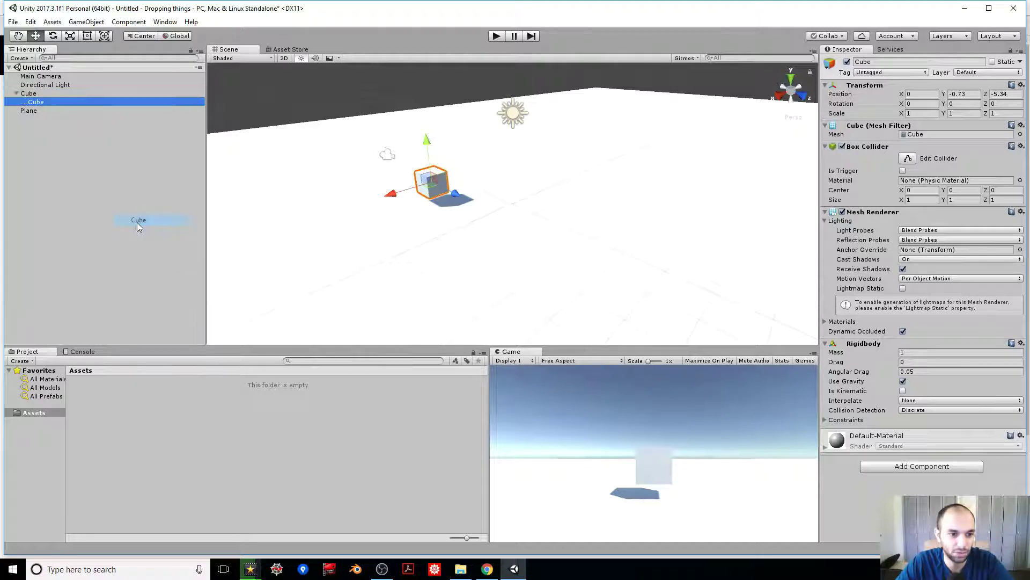
Move the child cube out of its parent to the scene's top level and shift it along Z to about -2.7
{"action": "left_click", "coordinate": [27, 92]}
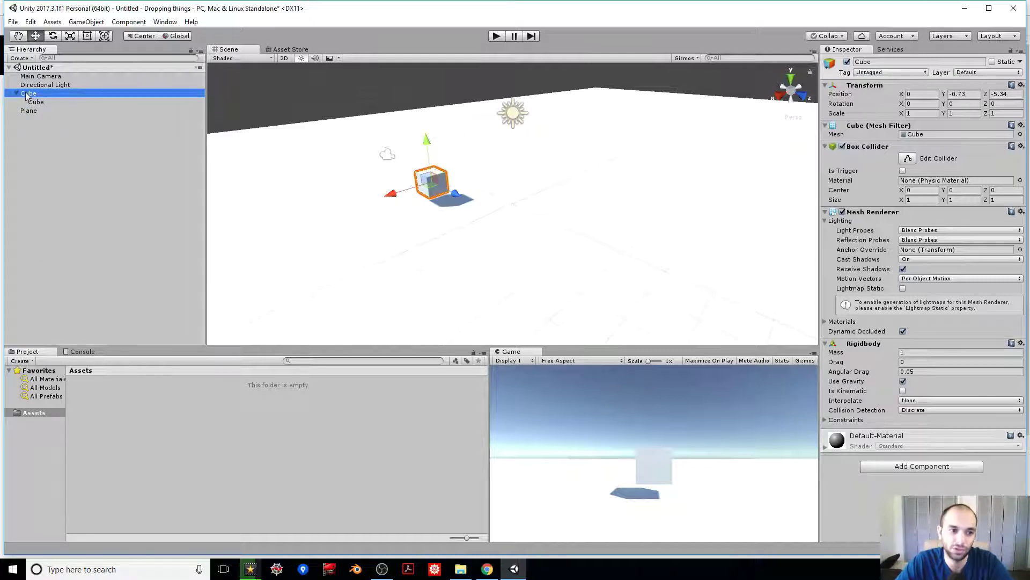
{"action": "mouse_move", "coordinate": [433, 207]}
{"action": "left_mouse_down"}
{"action": "mouse_move", "coordinate": [489, 236]}
{"action": "mouse_move", "coordinate": [430, 208]}
{"action": "left_mouse_up"}
{"action": "left_click_drag", "start_coordinate": [37, 102], "coordinate": [48, 89]}
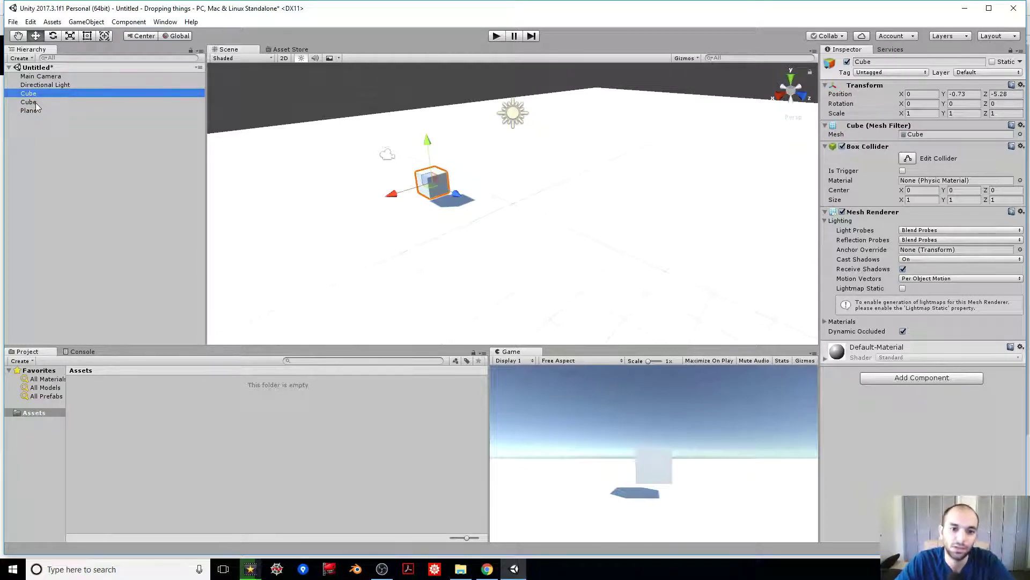
{"action": "left_click_drag", "start_coordinate": [457, 193], "coordinate": [483, 218]}
{"action": "left_click", "coordinate": [430, 185]}
Add a Rigidbody component to the cube at Z -2.7
{"action": "left_click", "coordinate": [473, 204]}
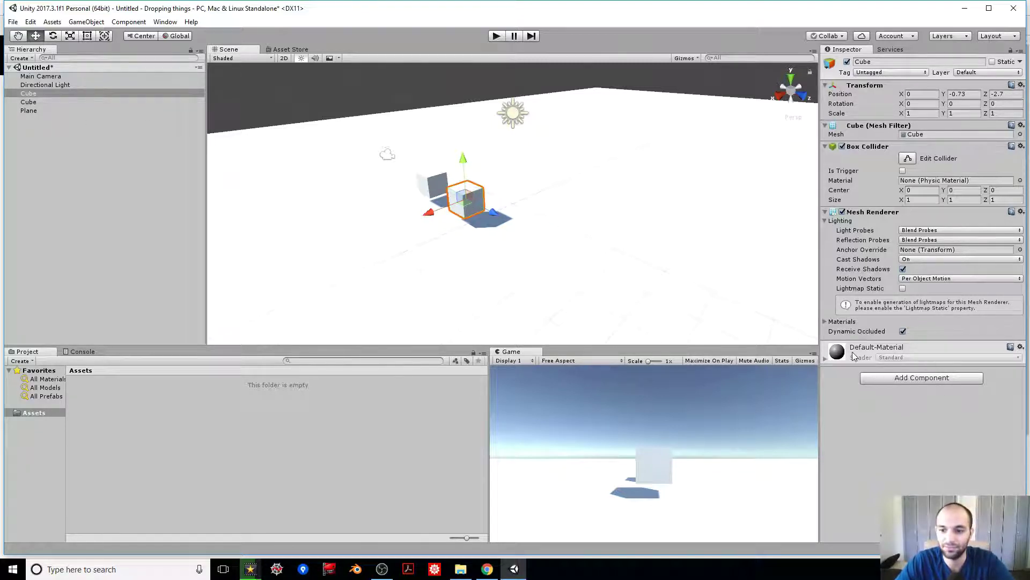
{"action": "left_click", "coordinate": [938, 382]}
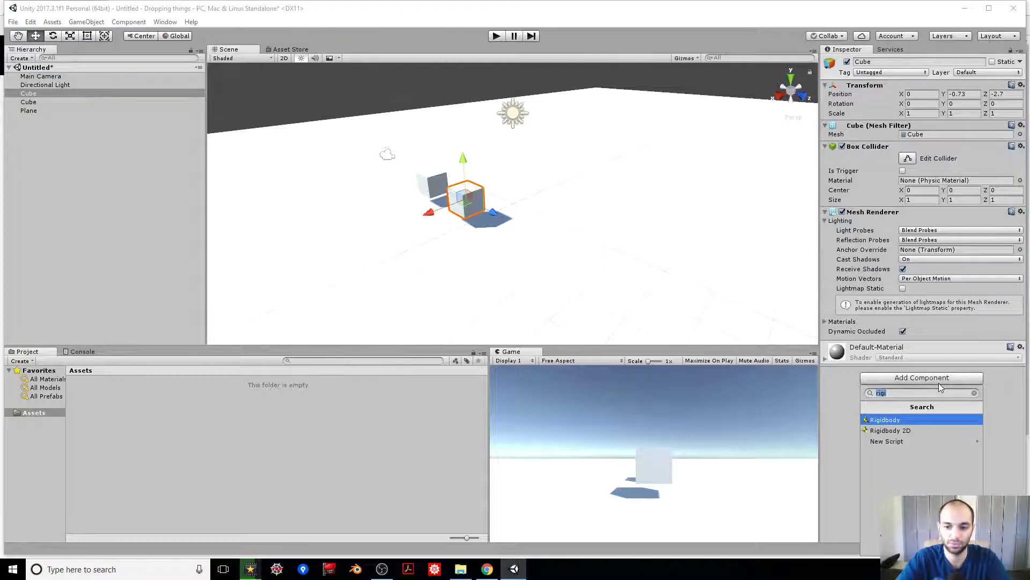
{"action": "key", "text": "Return"}
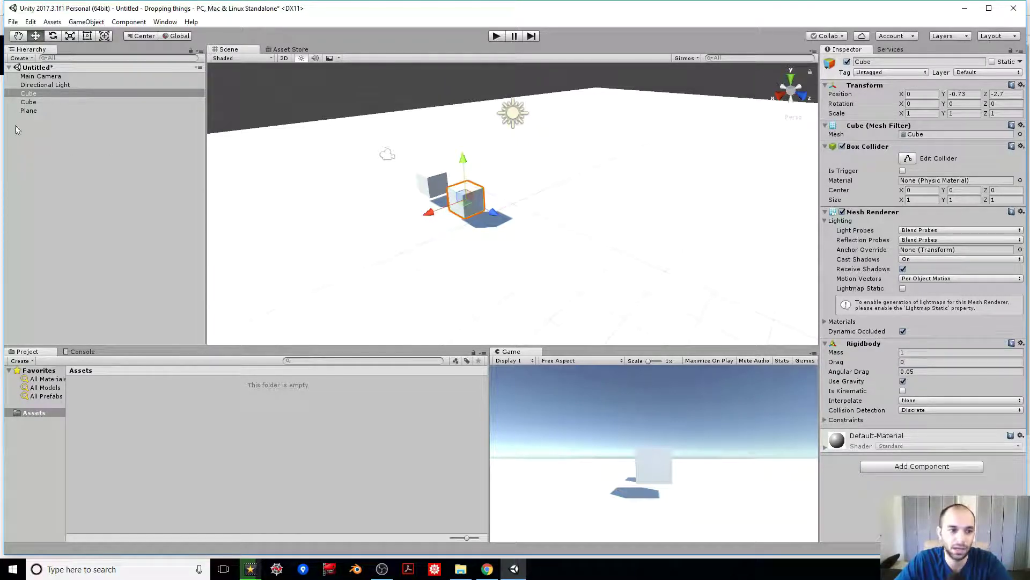
Duplicate the cube at Z -5.28 twice, placing one copy at Z about -0.66 and the other at about X -0.19, Y 1.12, Z -4.68
{"action": "left_click", "coordinate": [28, 102]}
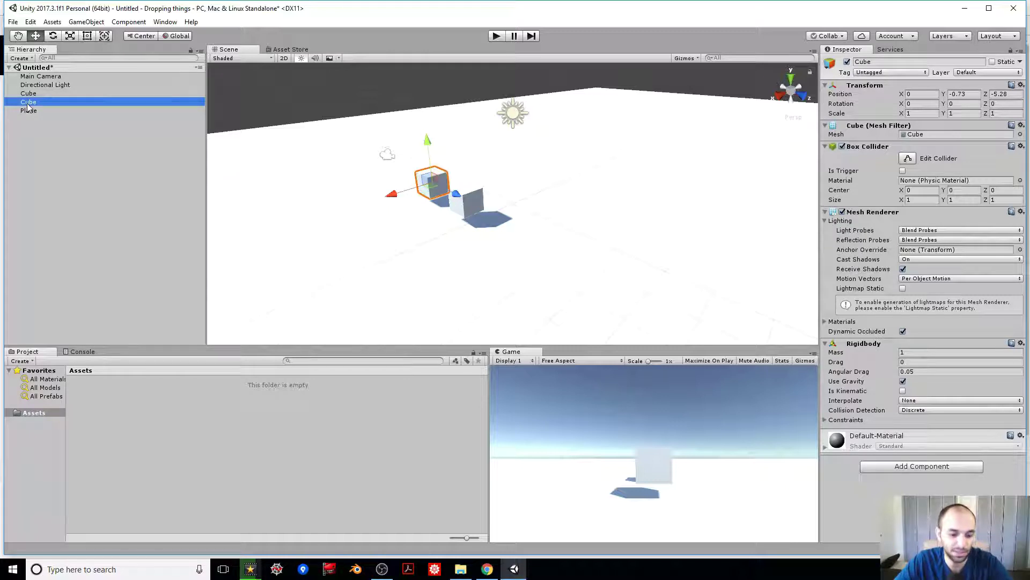
{"action": "key", "text": "ctrl+d"}
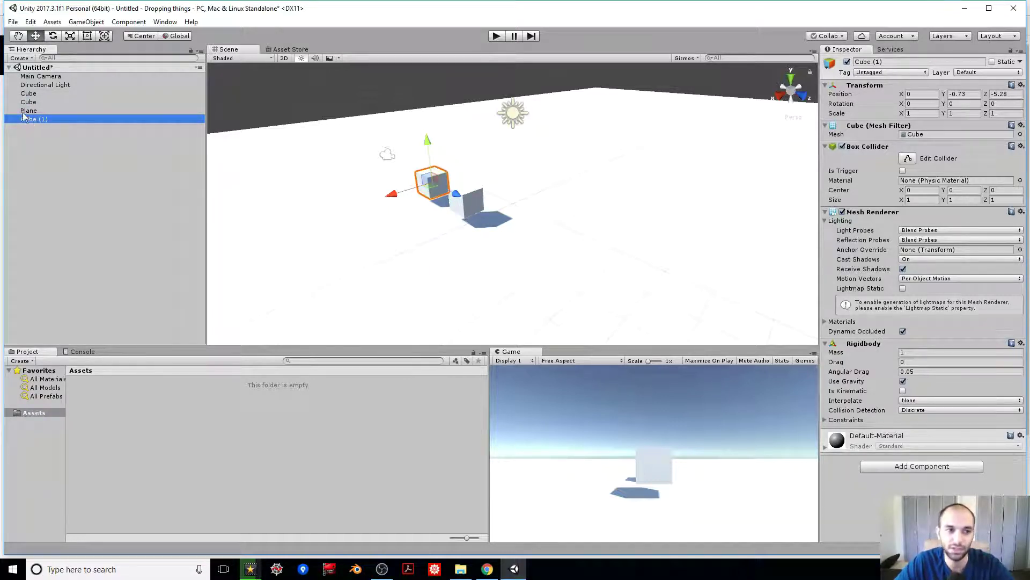
{"action": "key", "text": "ctrl+d"}
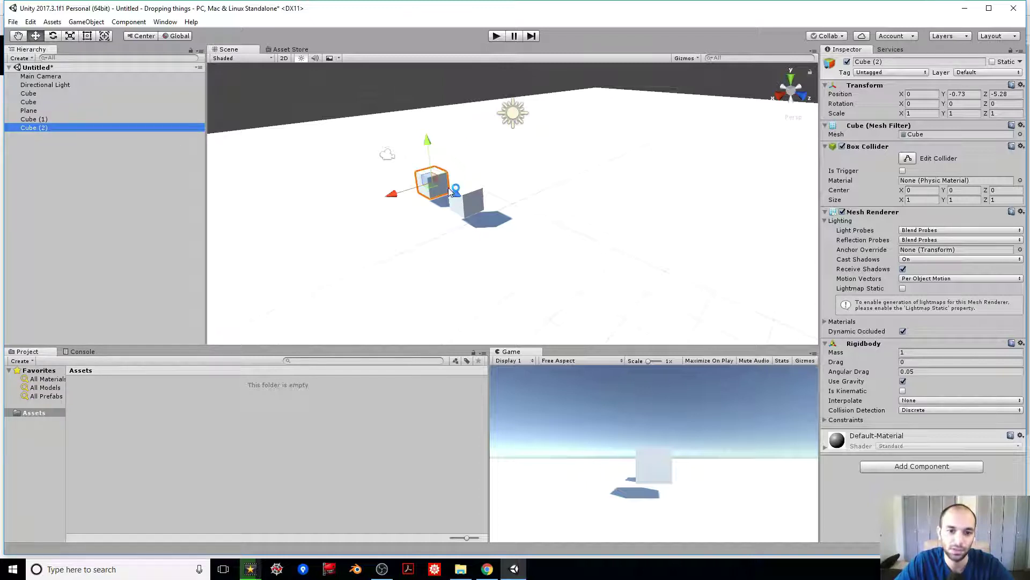
{"action": "left_click_drag", "start_coordinate": [453, 190], "coordinate": [511, 232]}
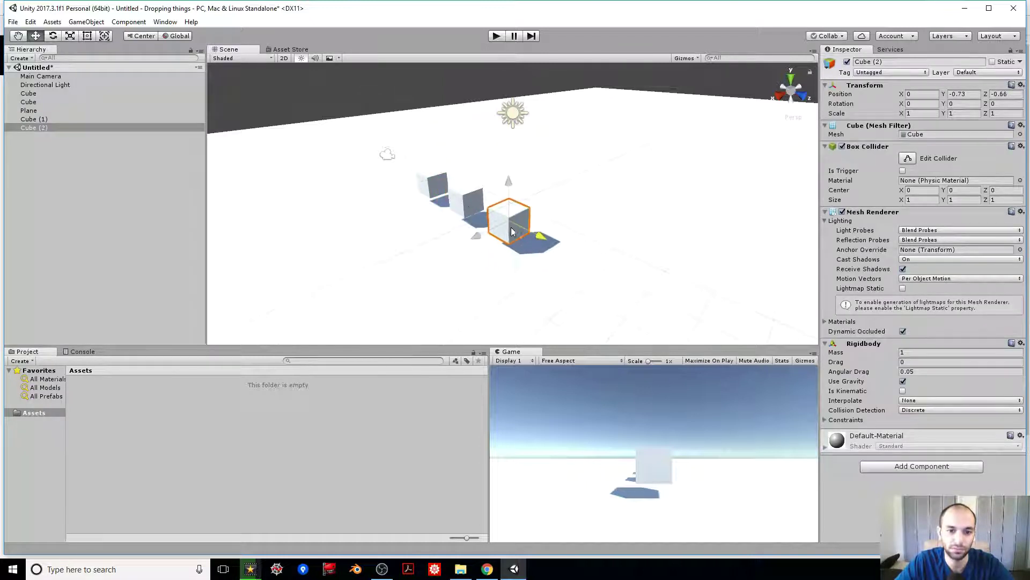
{"action": "left_click", "coordinate": [426, 183]}
{"action": "left_click_drag", "start_coordinate": [413, 190], "coordinate": [405, 148]}
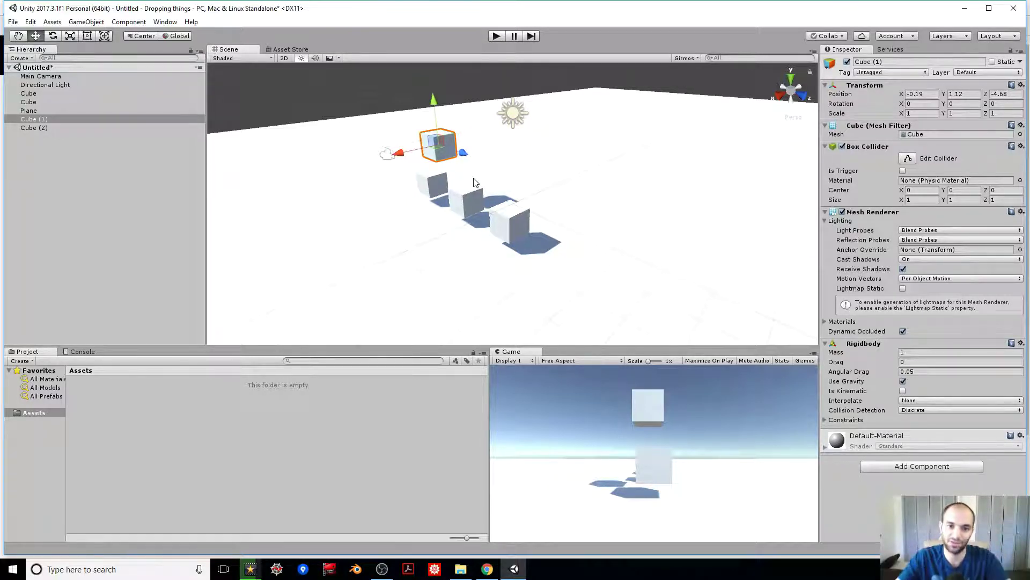
Play the scene, inspect the individual cubes after the fall and stop playback
{"action": "left_click", "coordinate": [499, 40]}
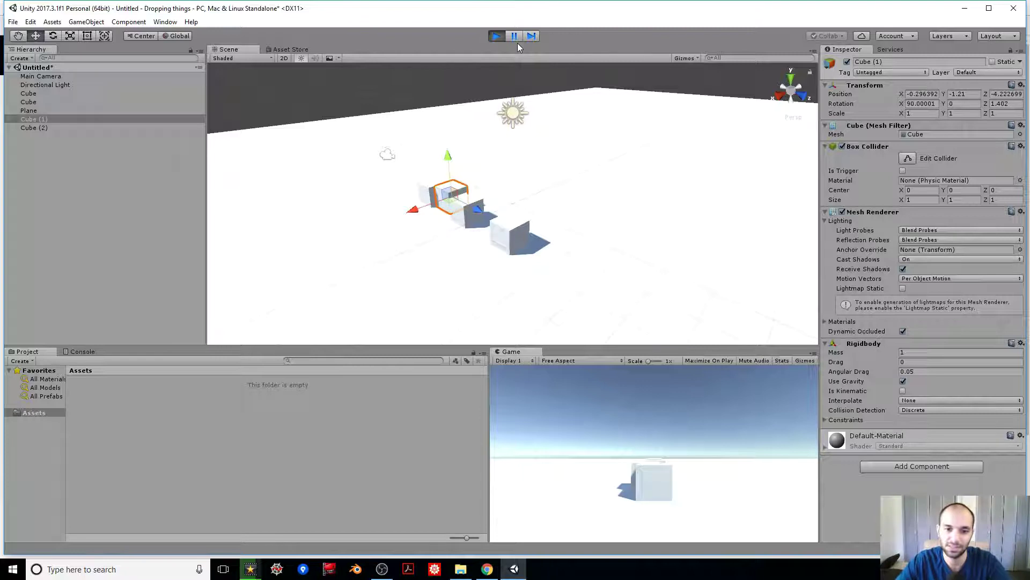
{"action": "left_click", "coordinate": [507, 230]}
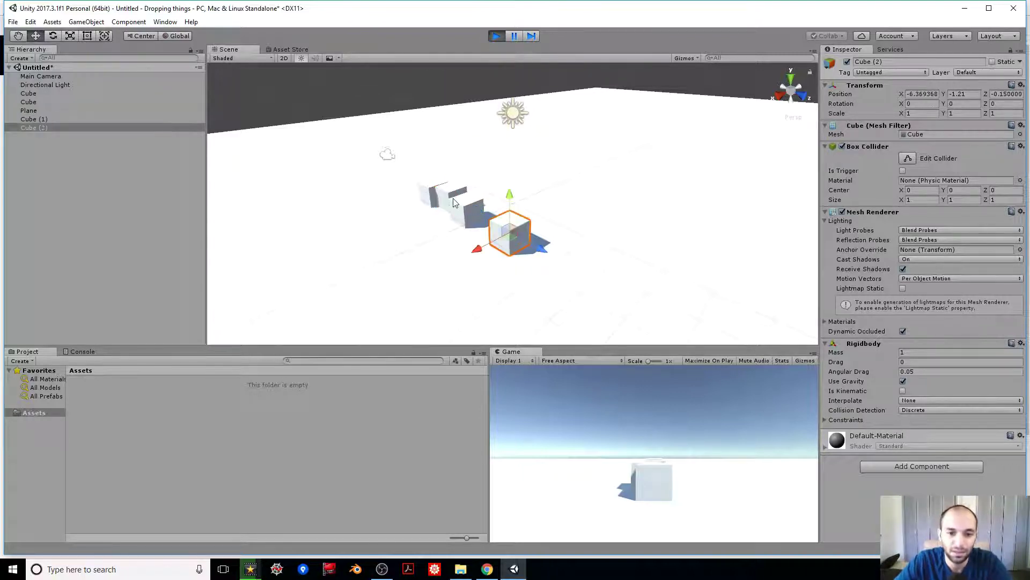
{"action": "left_click", "coordinate": [465, 209]}
{"action": "left_click", "coordinate": [491, 219]}
{"action": "left_click", "coordinate": [454, 207]}
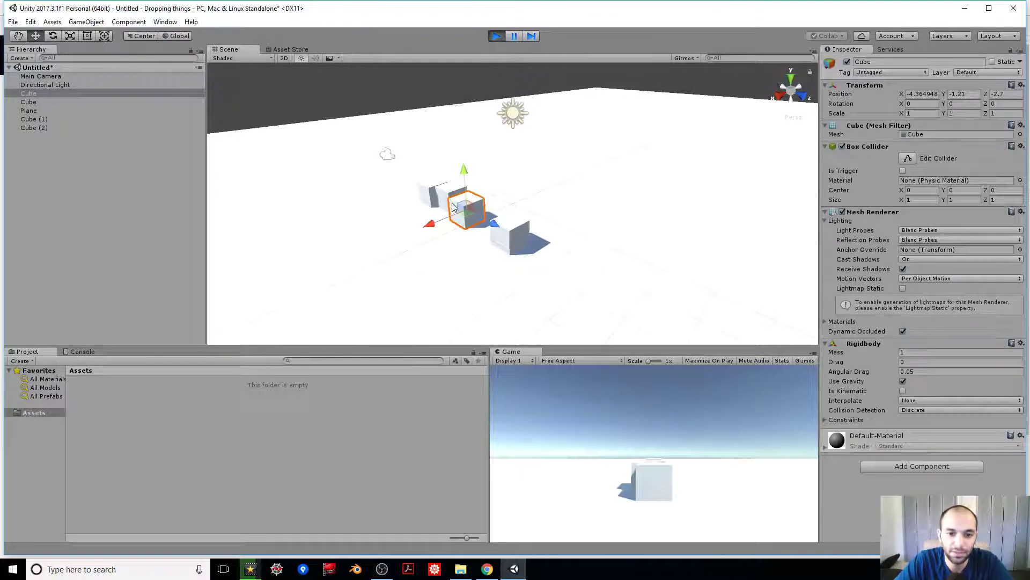
{"action": "left_click", "coordinate": [455, 200]}
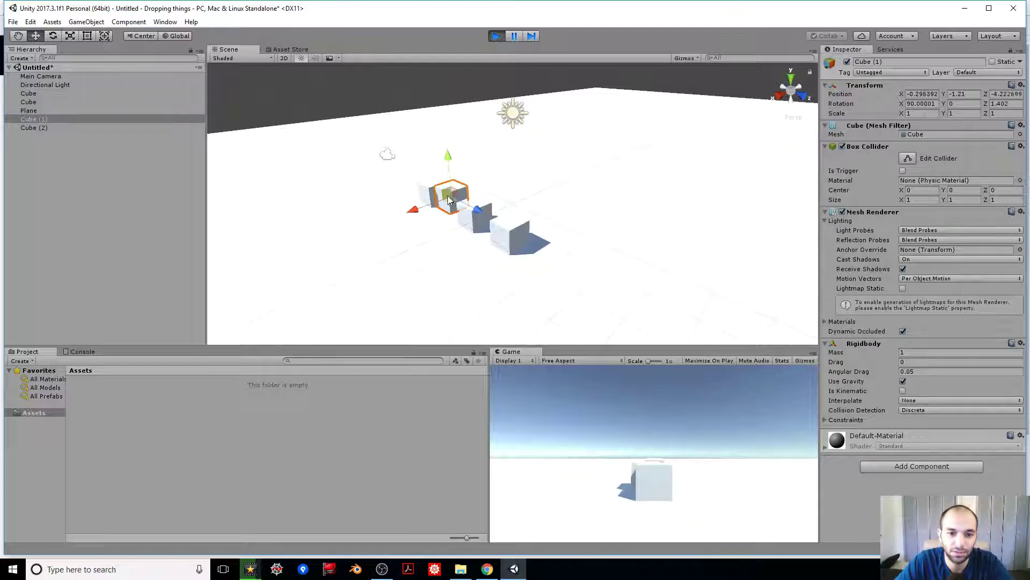
{"action": "left_click_drag", "start_coordinate": [445, 137], "coordinate": [445, 140]}
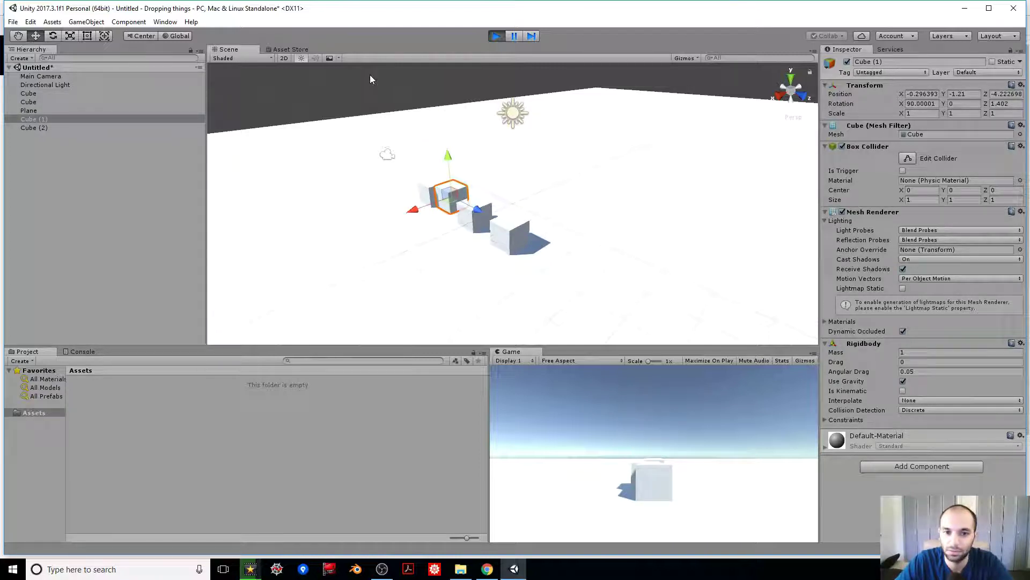
{"action": "left_click", "coordinate": [496, 36]}
Move Cube (1) to about Y 0.57, Z -3.6 and place a duplicate of it at Z about -1.32
{"action": "left_click_drag", "start_coordinate": [460, 154], "coordinate": [476, 157]}
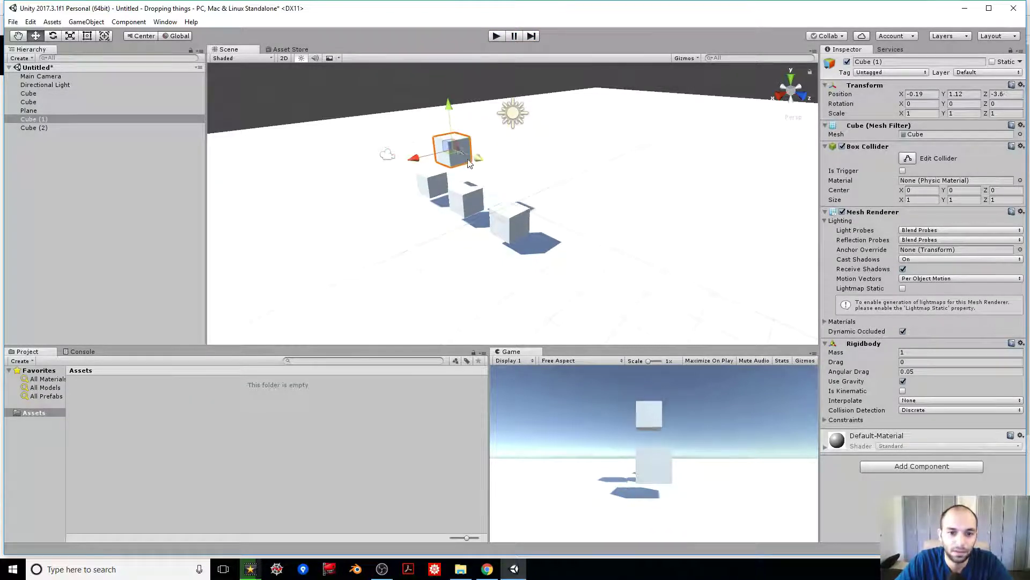
{"action": "left_click_drag", "start_coordinate": [447, 109], "coordinate": [450, 126]}
{"action": "key", "text": "ctrl+d"}
{"action": "left_click_drag", "start_coordinate": [480, 172], "coordinate": [508, 197]}
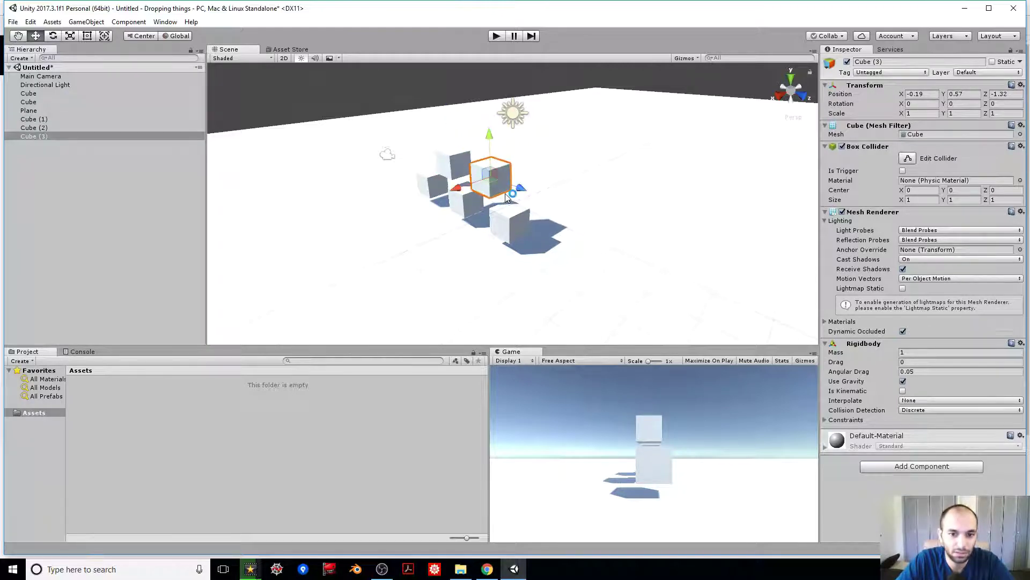
Stack two more duplicates above the others, one at about Y 2.32, Z -2.52 and one at about X 0.2, Y 3.72, Z -2.52
{"action": "key", "text": "ctrl+d"}
{"action": "left_click_drag", "start_coordinate": [491, 160], "coordinate": [480, 97]}
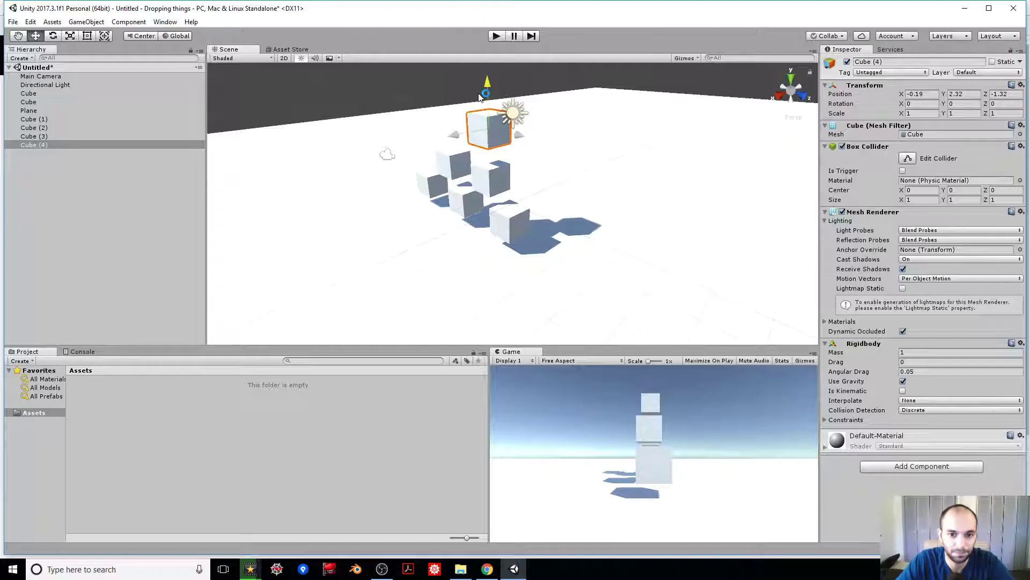
{"action": "left_click_drag", "start_coordinate": [518, 135], "coordinate": [457, 45]}
{"action": "key", "text": "ctrl+d"}
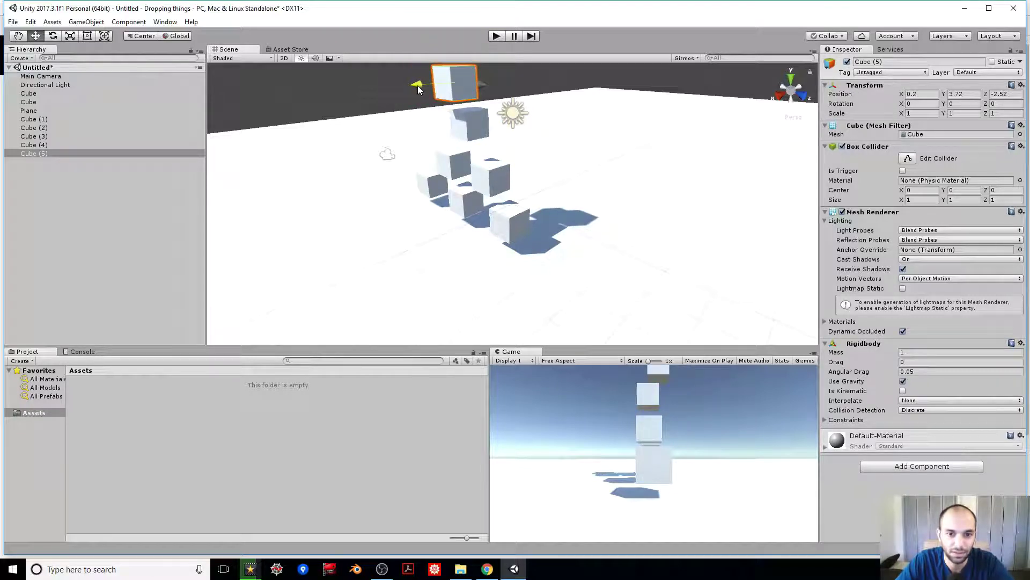
Shift Cube (4) to X about -0.83 and Cube (3) to Z about -0.94, and test the drop in play mode
{"action": "left_click_drag", "start_coordinate": [478, 120], "coordinate": [491, 119]}
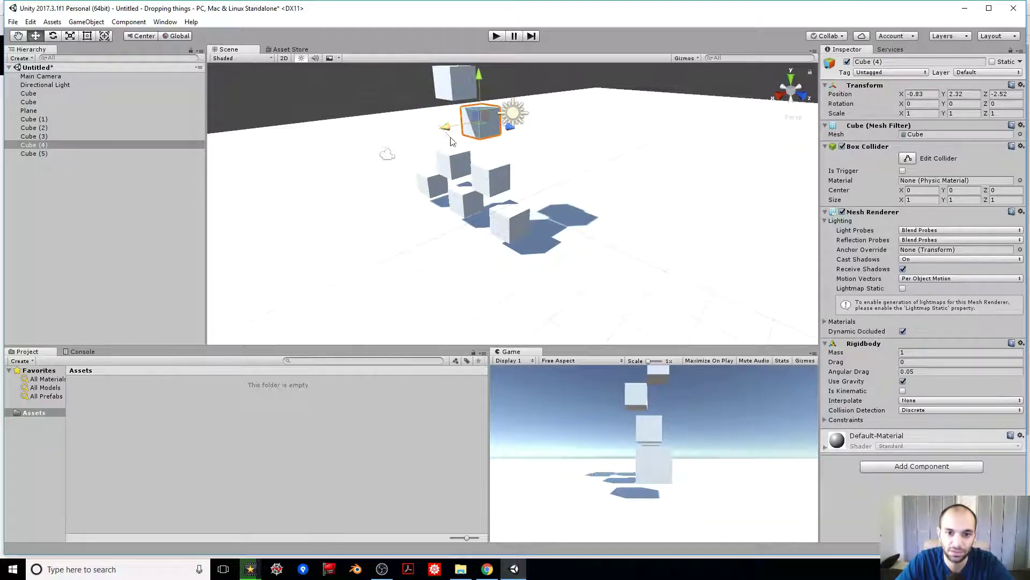
{"action": "left_click", "coordinate": [490, 173]}
{"action": "left_click", "coordinate": [506, 178]}
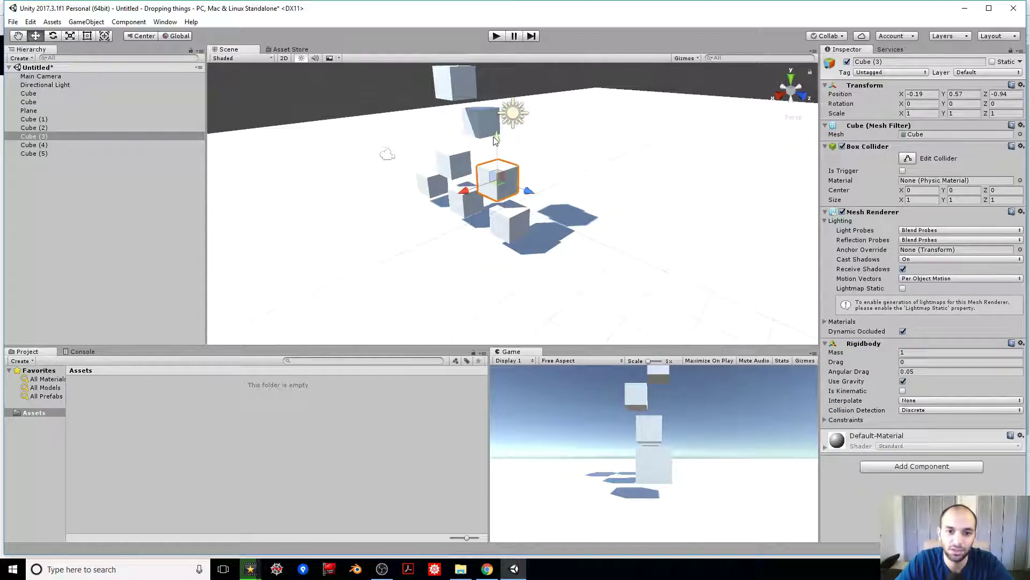
{"action": "left_click", "coordinate": [495, 37]}
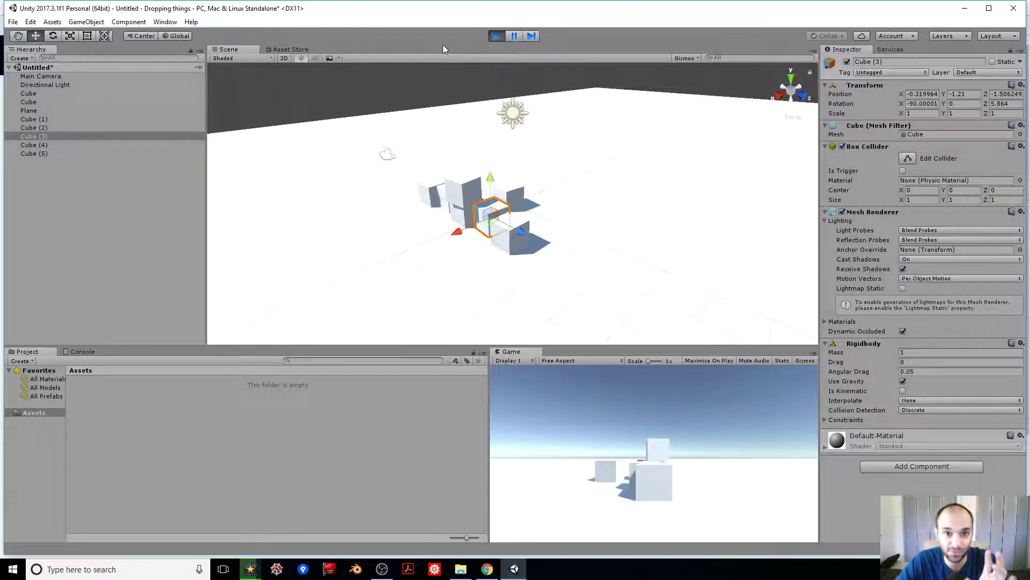
{"action": "left_click", "coordinate": [496, 36]}
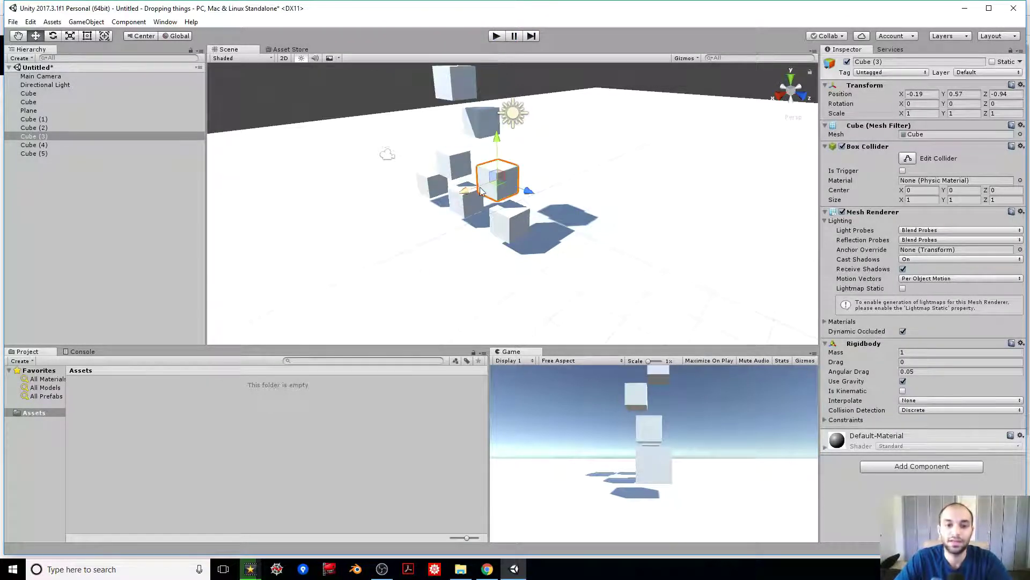
Reposition Cube (4) to about X -0.31, Y 1.83 and shift the topmost cube to Z about -1.83
{"action": "left_click", "coordinate": [475, 115]}
{"action": "left_click_drag", "start_coordinate": [452, 134], "coordinate": [489, 85]}
{"action": "left_click", "coordinate": [456, 86]}
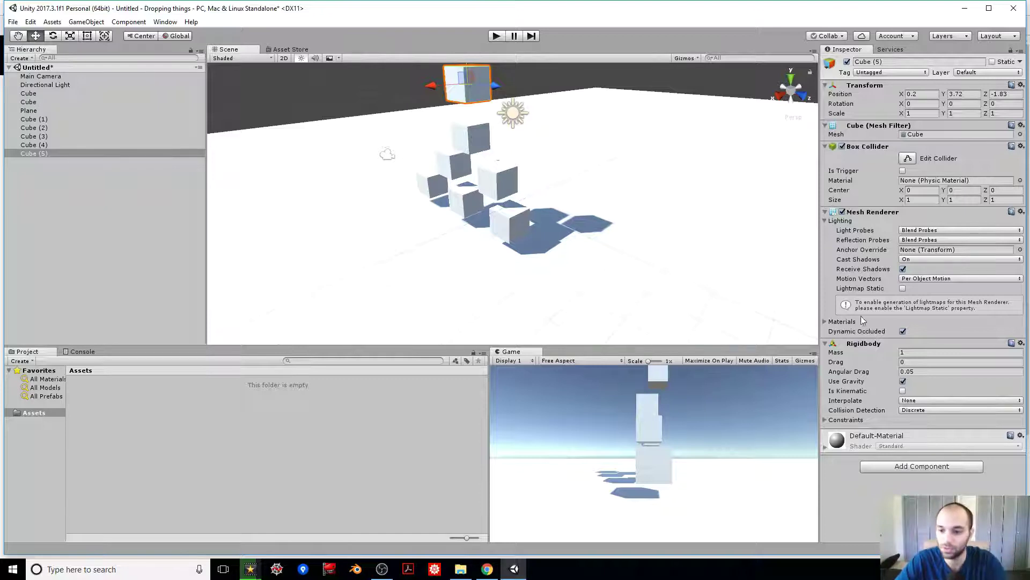
Create a new C# script named Moving as a component of Cube (5)
{"action": "left_click", "coordinate": [913, 466]}
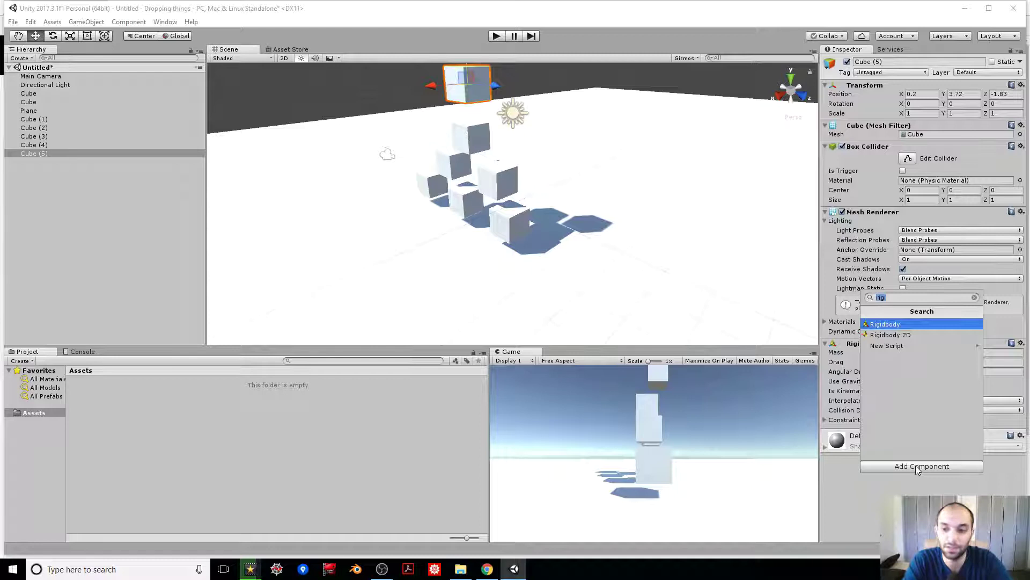
{"action": "key", "text": "BackSpace"}
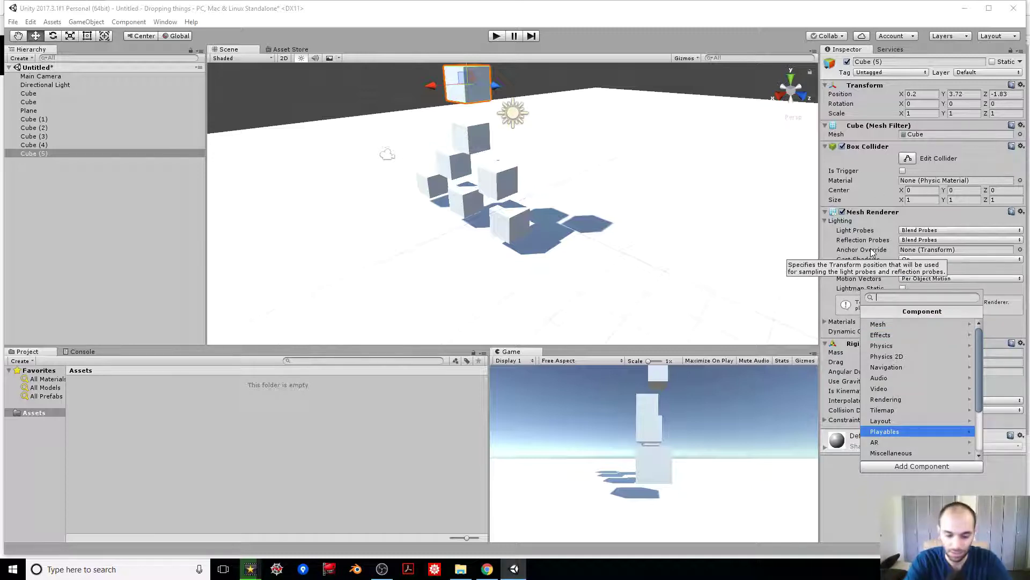
{"action": "type", "text": "Moving"}
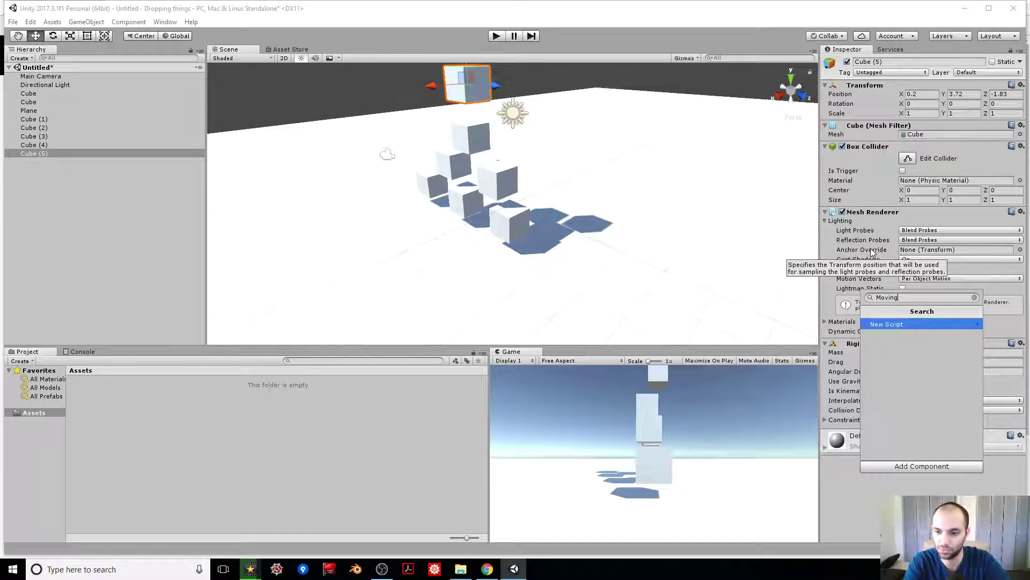
{"action": "key", "text": "Return"}
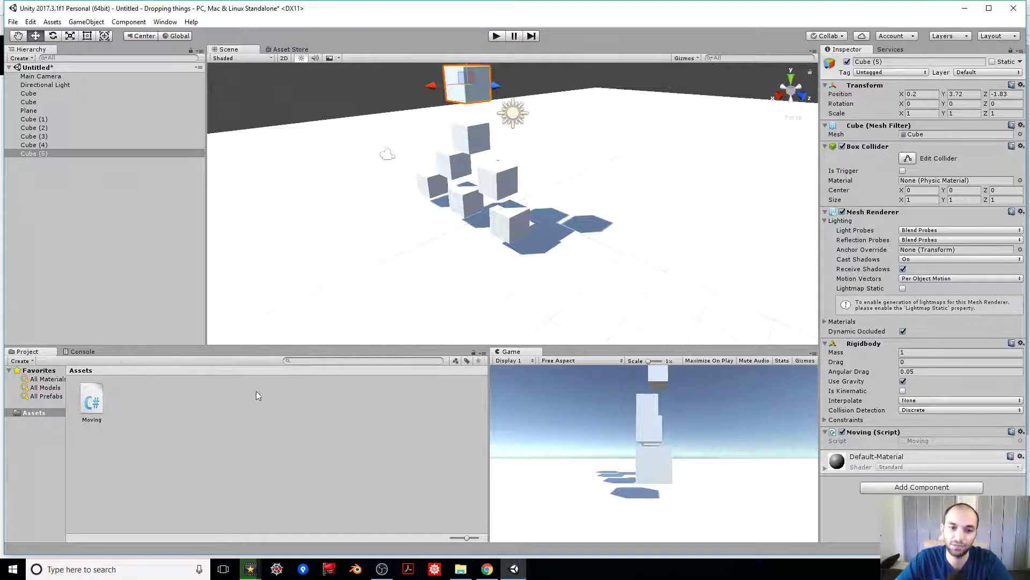
Review the Moving script's code and its file in the project's Assets folder on disk
{"action": "left_click", "coordinate": [89, 392]}
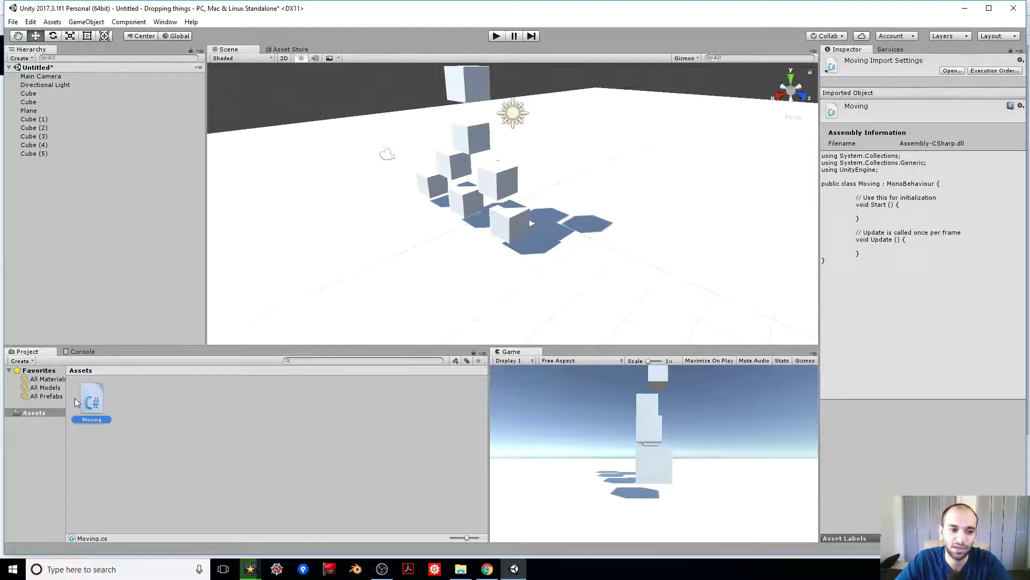
{"action": "right_click", "coordinate": [147, 387]}
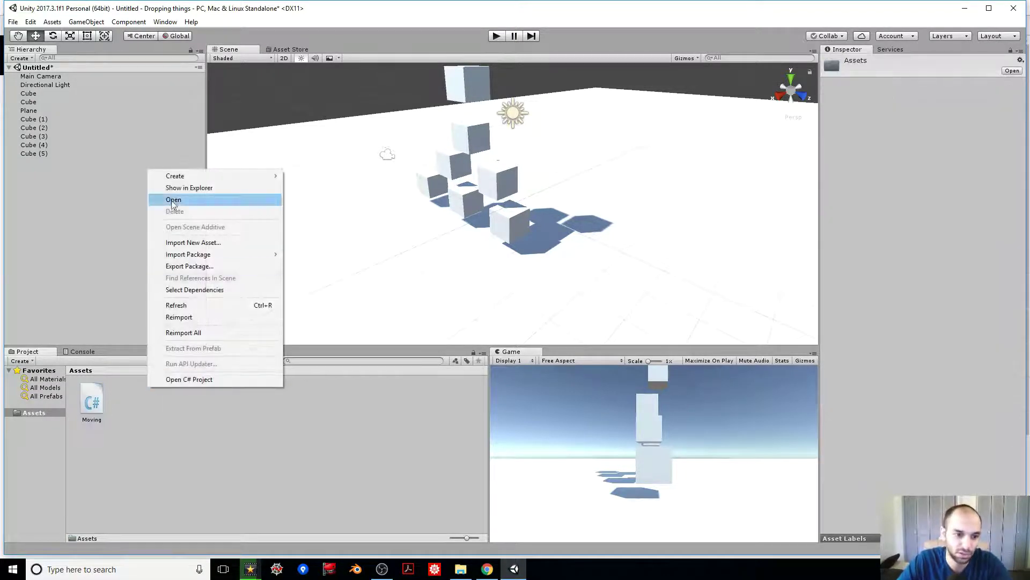
{"action": "left_click", "coordinate": [186, 189]}
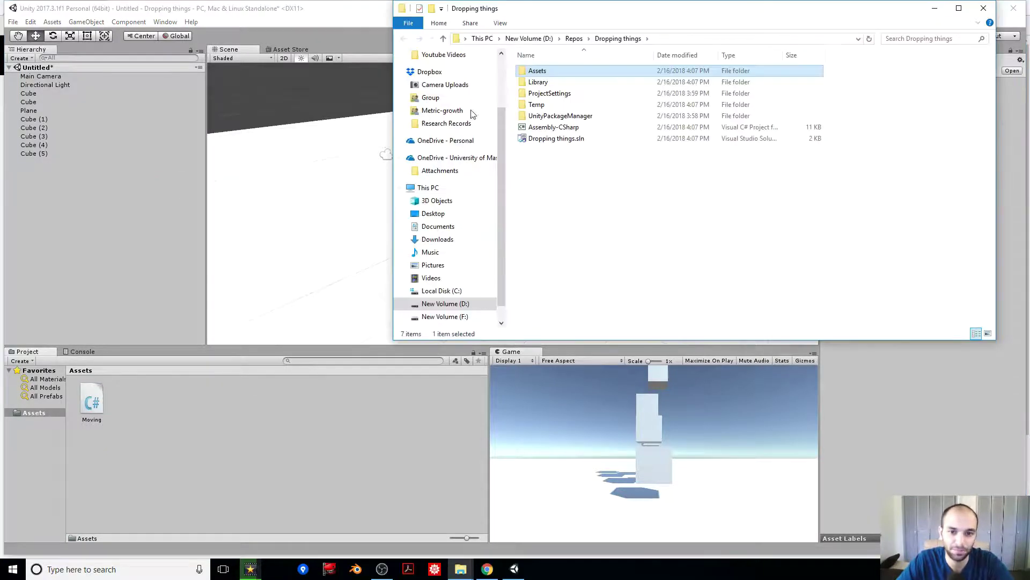
{"action": "double_click", "coordinate": [538, 70]}
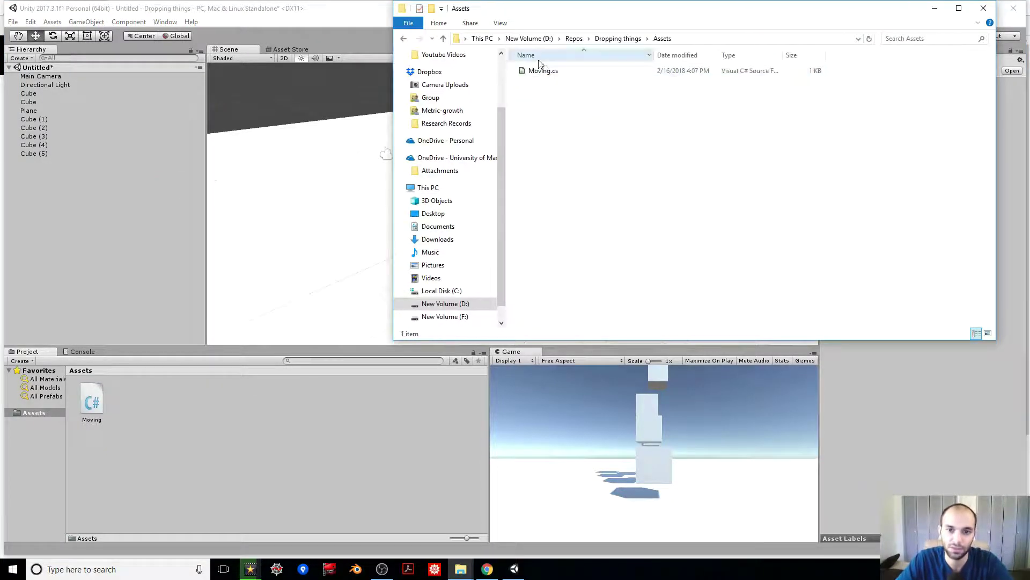
{"action": "left_click", "coordinate": [984, 8]}
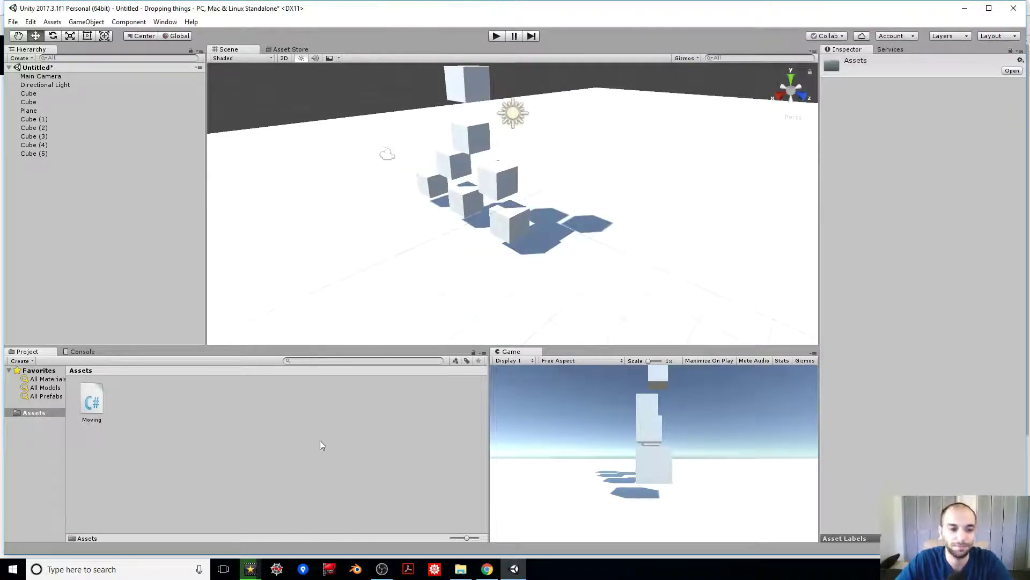
Check the components of the individual cubes to see which one carries the Moving script
{"action": "left_click", "coordinate": [43, 102]}
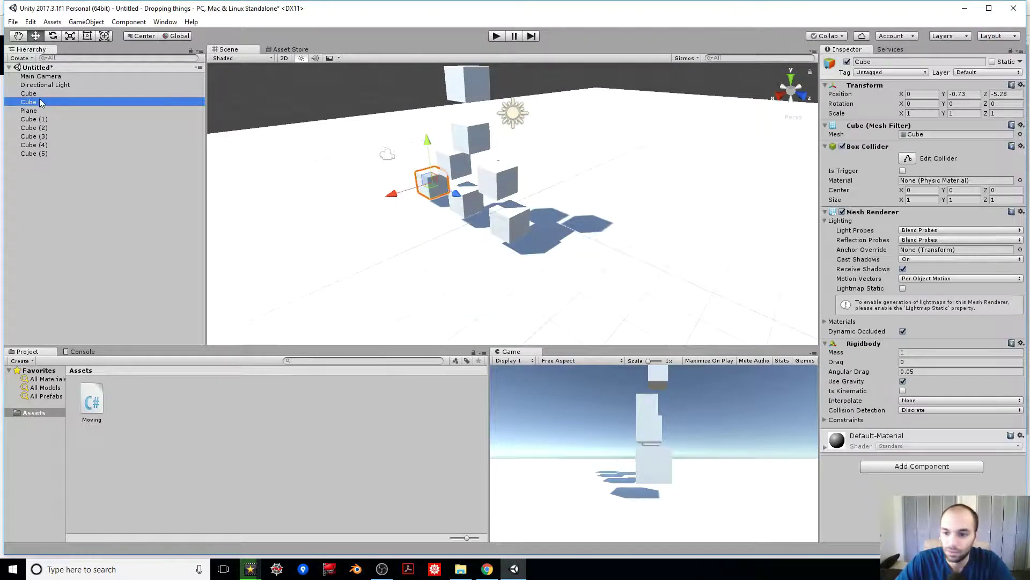
{"action": "left_click", "coordinate": [31, 119]}
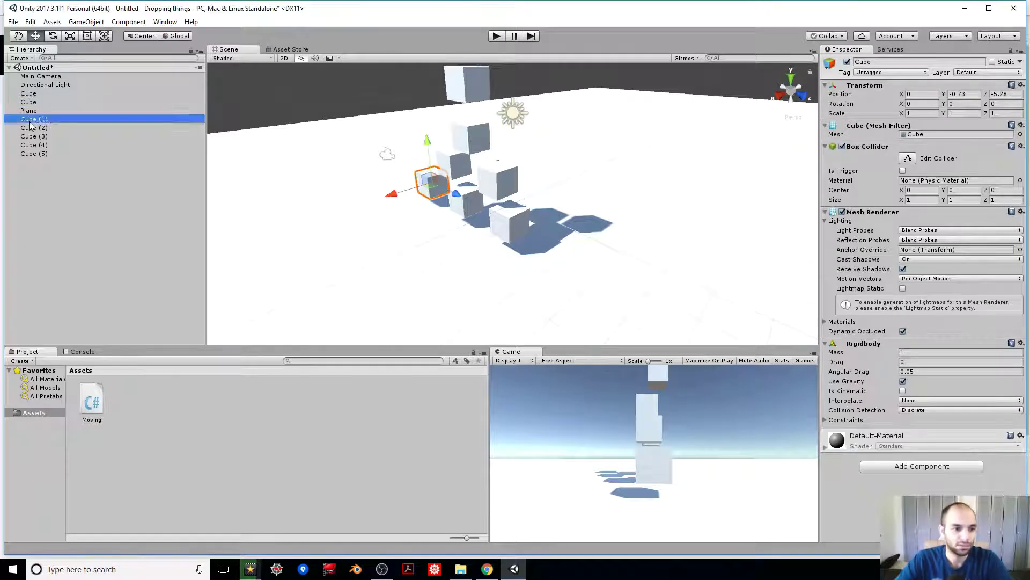
{"action": "left_click", "coordinate": [37, 130]}
{"action": "left_click", "coordinate": [40, 142]}
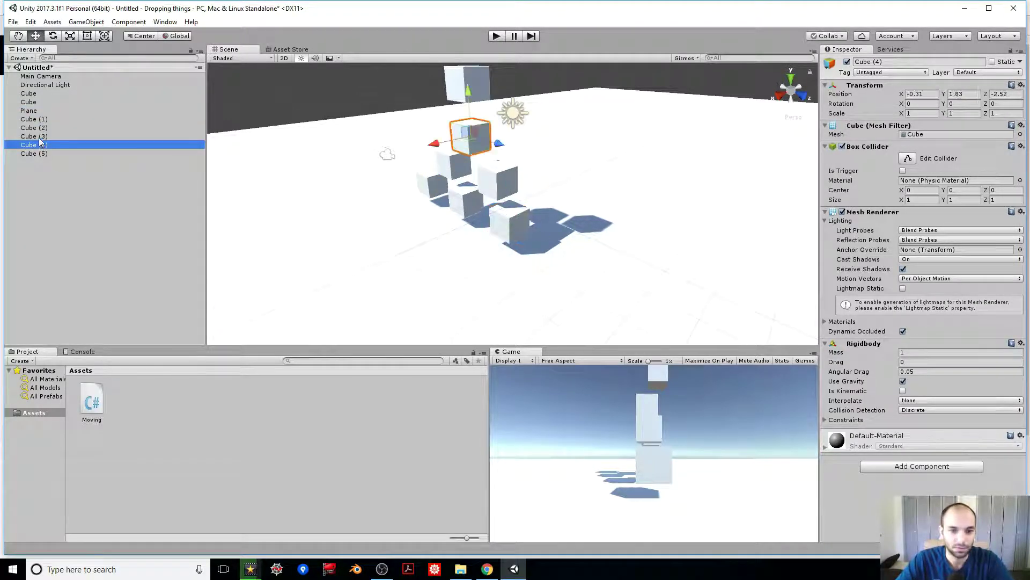
{"action": "left_click", "coordinate": [37, 153]}
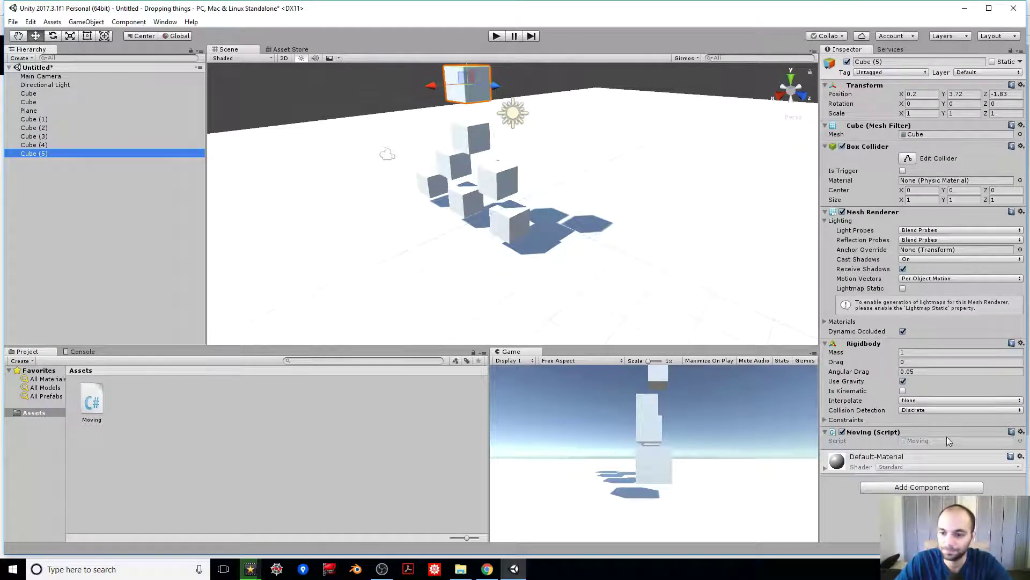
Open the Moving script attached to Cube (5) in Visual Studio at the empty body of its Start method
{"action": "left_click", "coordinate": [919, 440]}
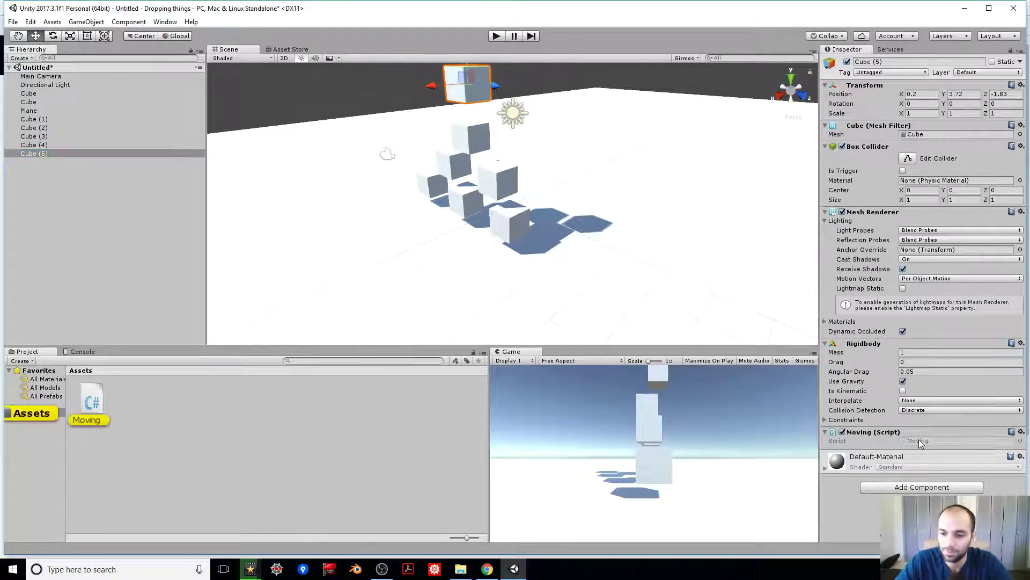
{"action": "double_click", "coordinate": [919, 439]}
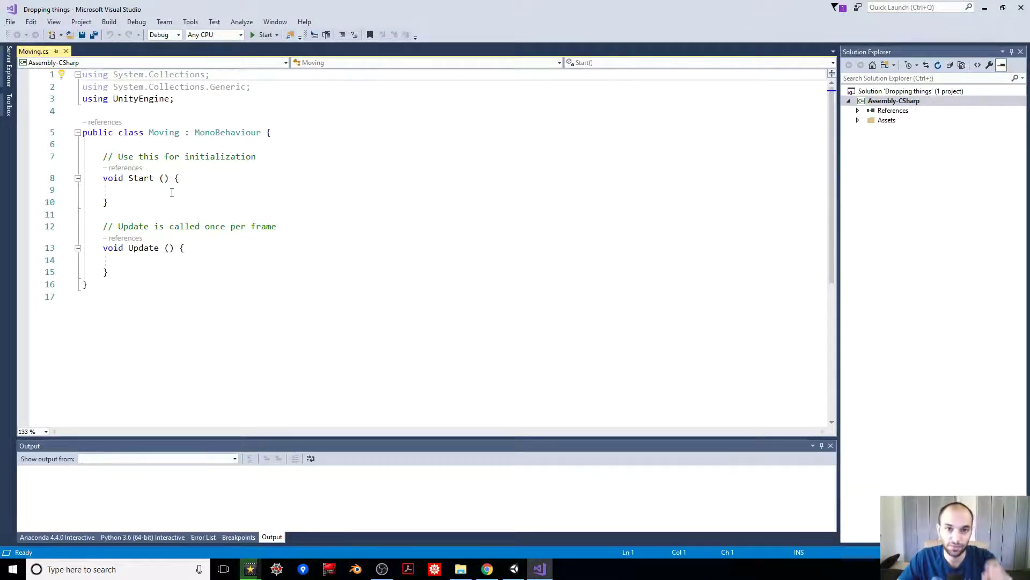
{"action": "left_click", "coordinate": [171, 192]}
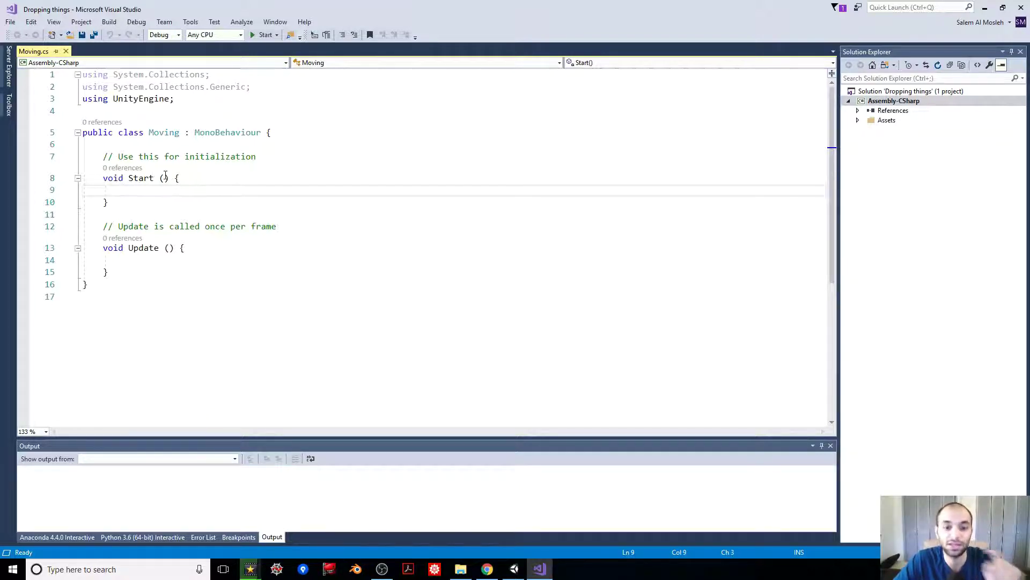
{"action": "left_click", "coordinate": [514, 569]}
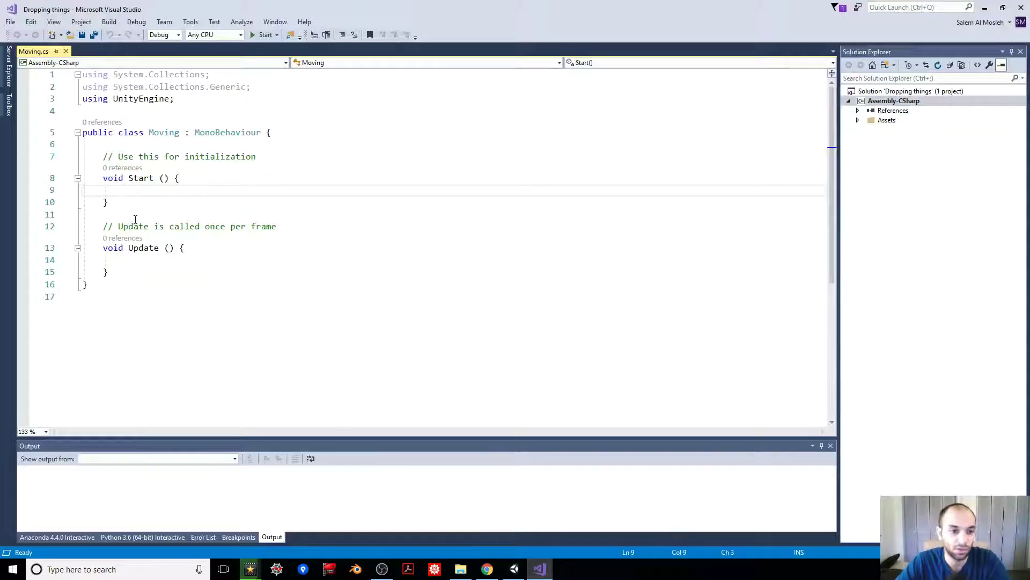
Write GetComponent<Rigidbody>() in the Start method of Moving.cs and compare it with Cube (5)'s components in Unity
{"action": "type", "text": "get"}
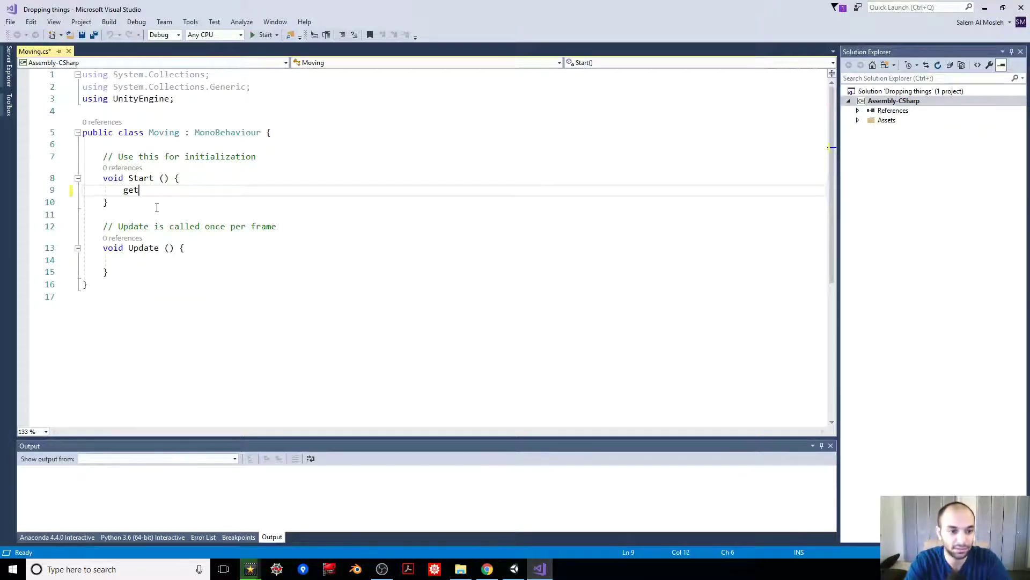
{"action": "type", "text": "Component<Ri"}
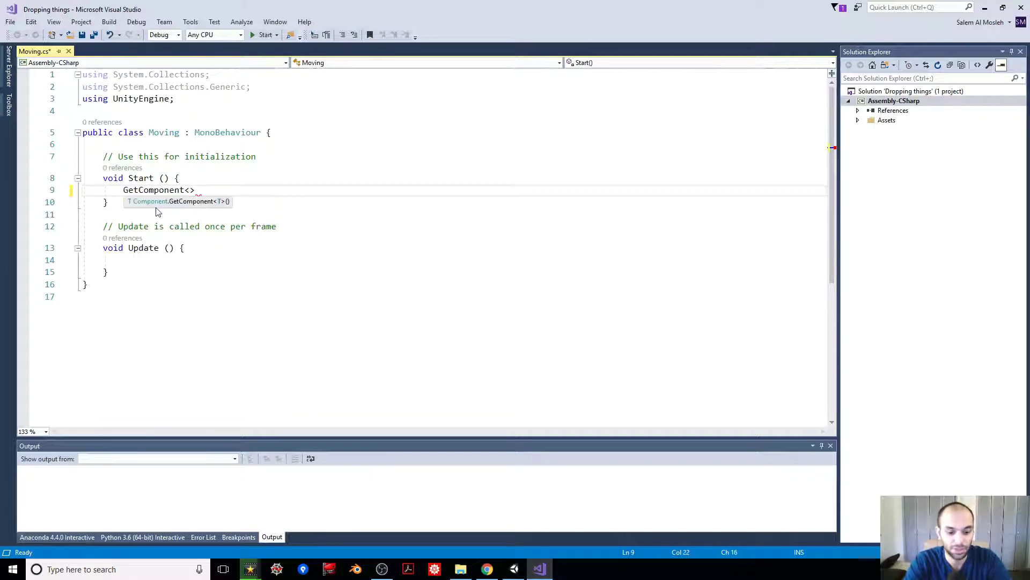
{"action": "type", "text": "gi"}
{"action": "key", "text": "Tab"}
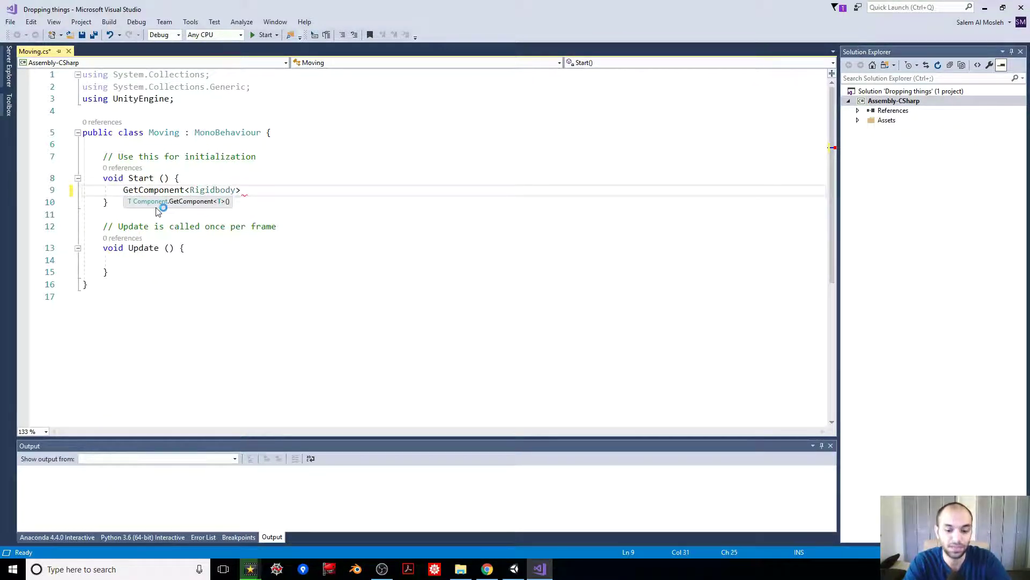
{"action": "type", "text": ">()"}
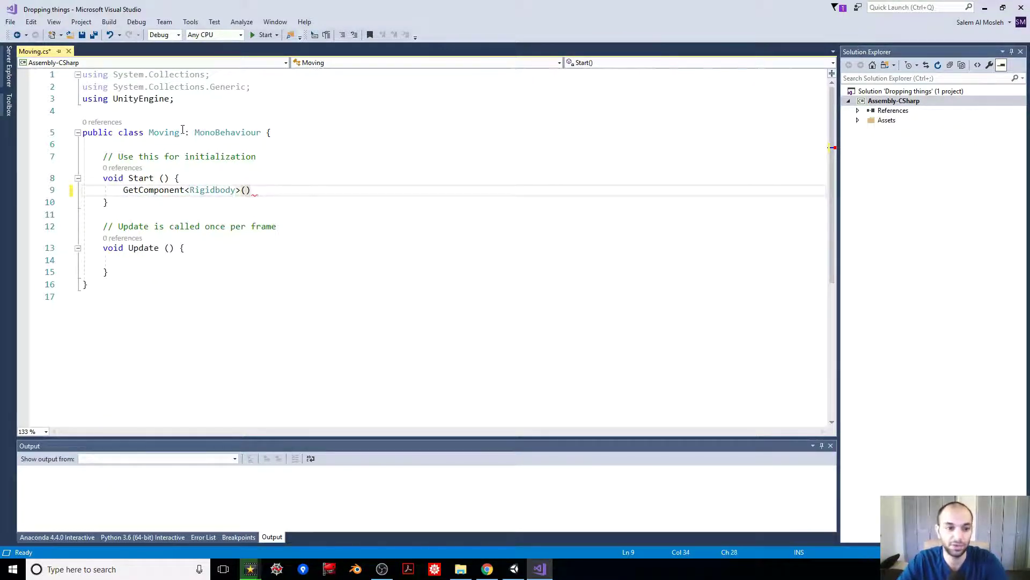
{"action": "key", "text": "shift+Home"}
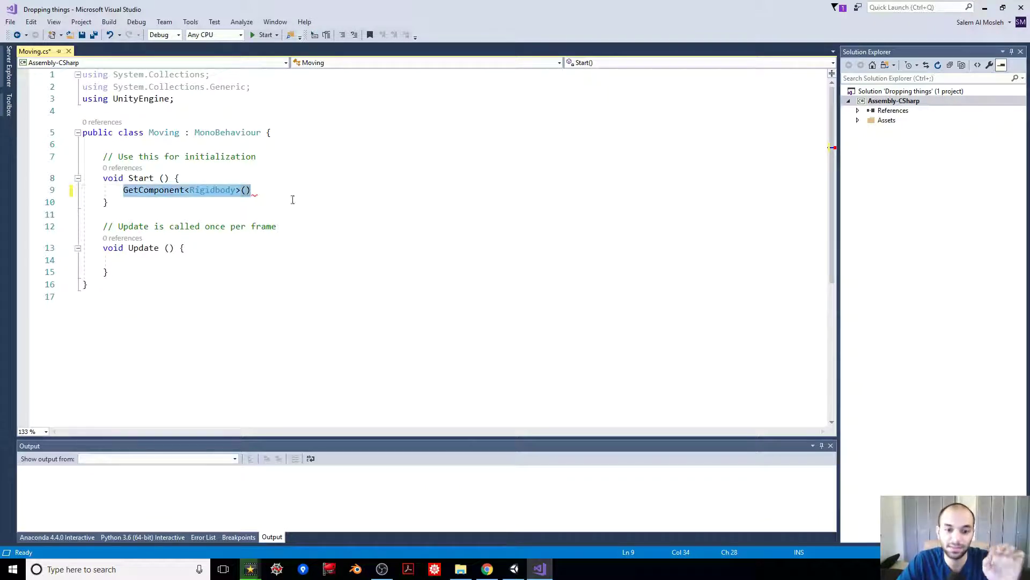
{"action": "left_click", "coordinate": [514, 569]}
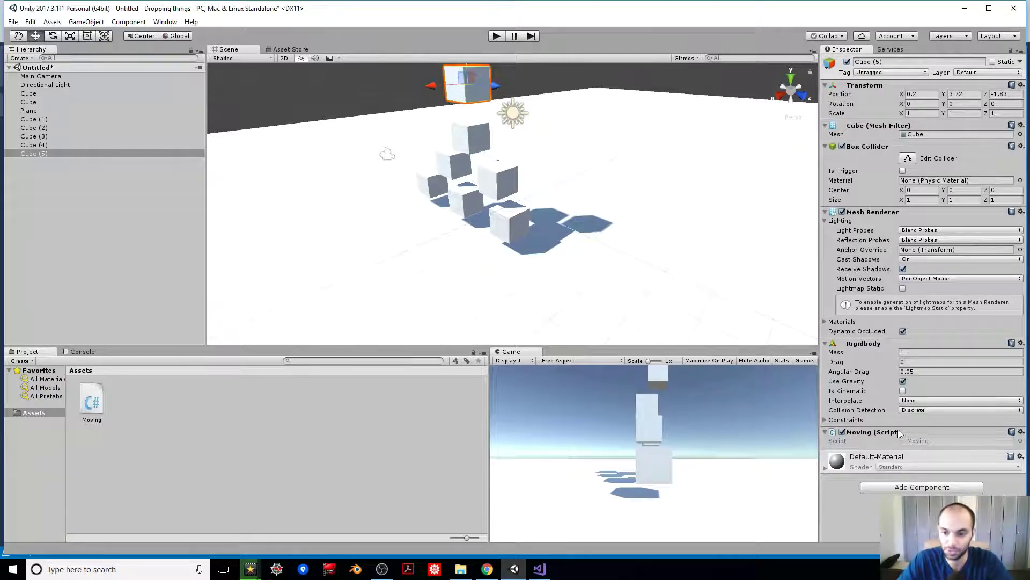
{"action": "key", "text": "alt+Tab"}
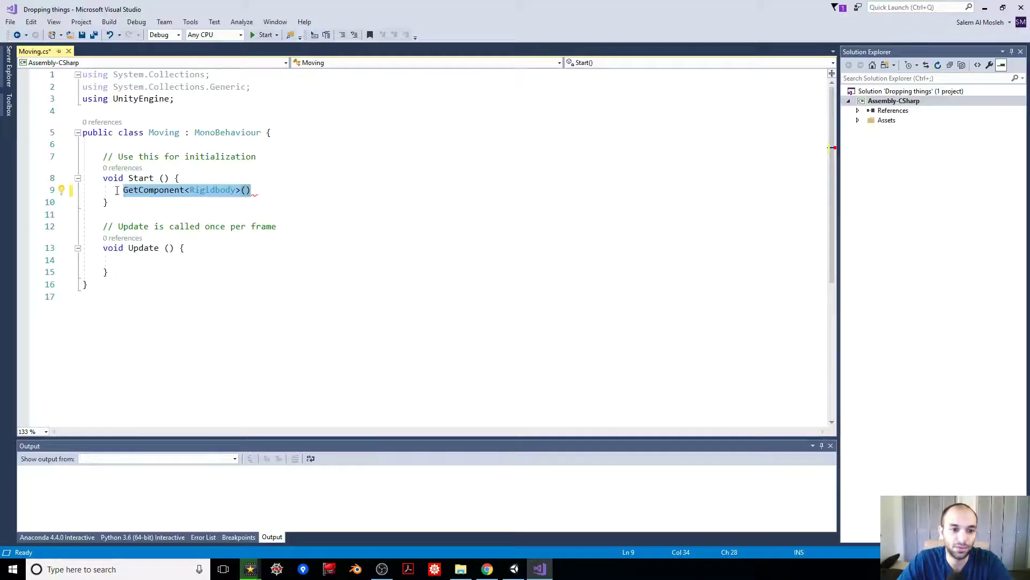
Extend the GetComponent<Rigidbody>() call in Start with a .velocity = assignment
{"action": "left_click", "coordinate": [255, 189]}
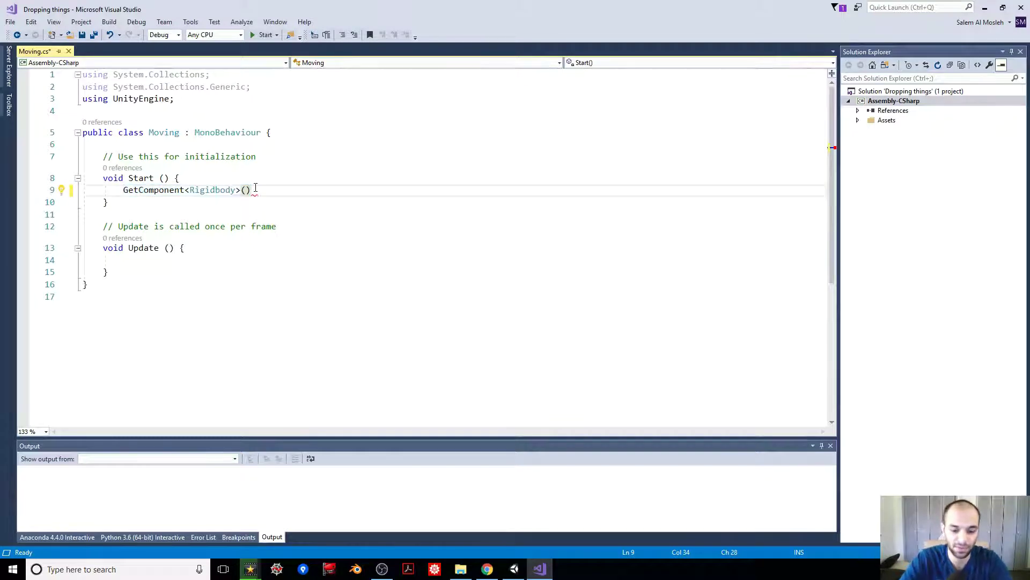
{"action": "type", "text": ".ve"}
{"action": "key", "text": "Tab"}
{"action": "type", "text": "="}
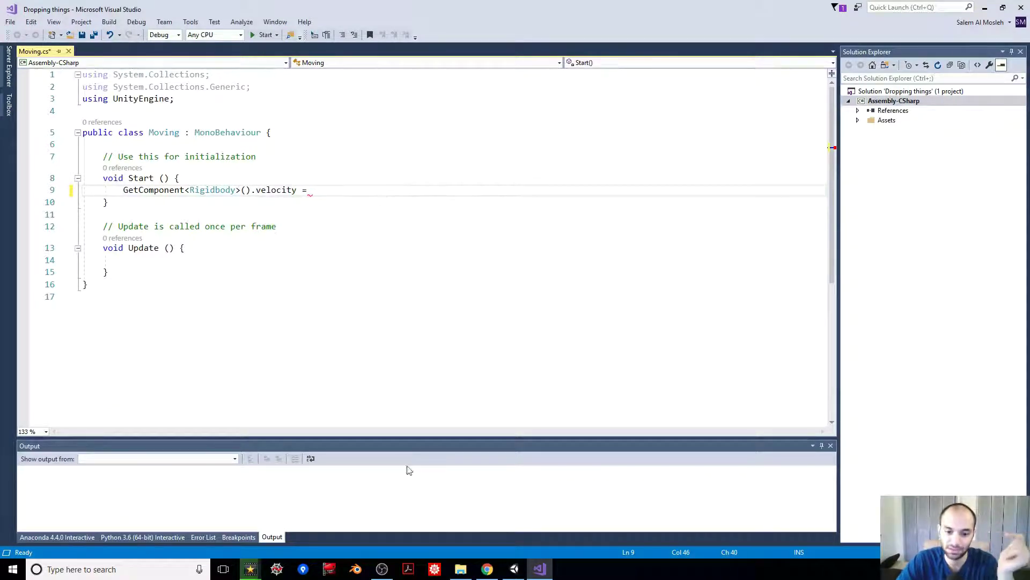
Switch to Unity and move Cube (5) down beside the stack, to about X -5.67, Y 0.51
{"action": "left_click", "coordinate": [515, 569]}
{"action": "left_click_drag", "start_coordinate": [454, 90], "coordinate": [573, 146]}
{"action": "left_click_drag", "start_coordinate": [658, 271], "coordinate": [507, 281], "text": "alt"}
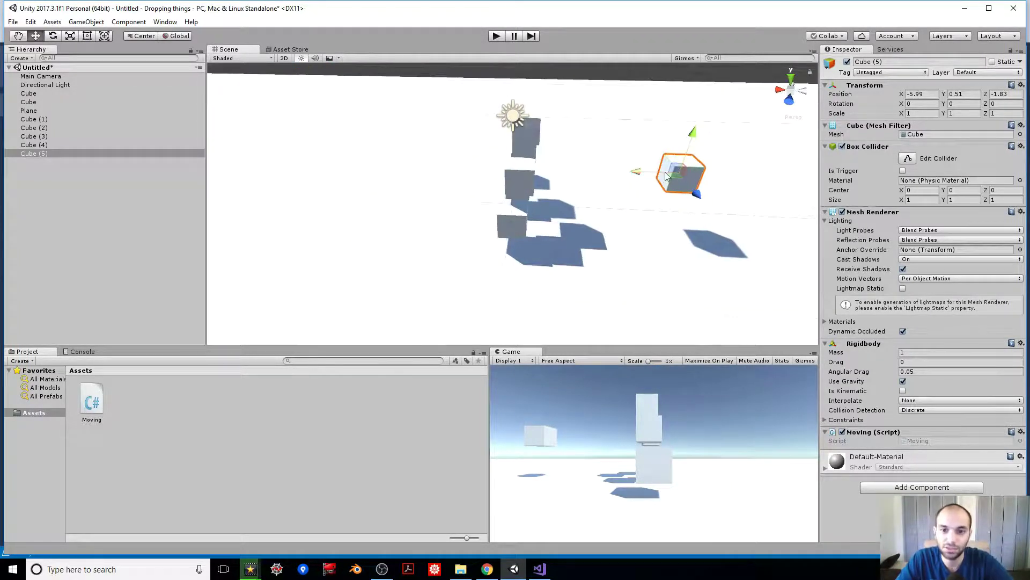
{"action": "left_click_drag", "start_coordinate": [651, 172], "coordinate": [629, 189]}
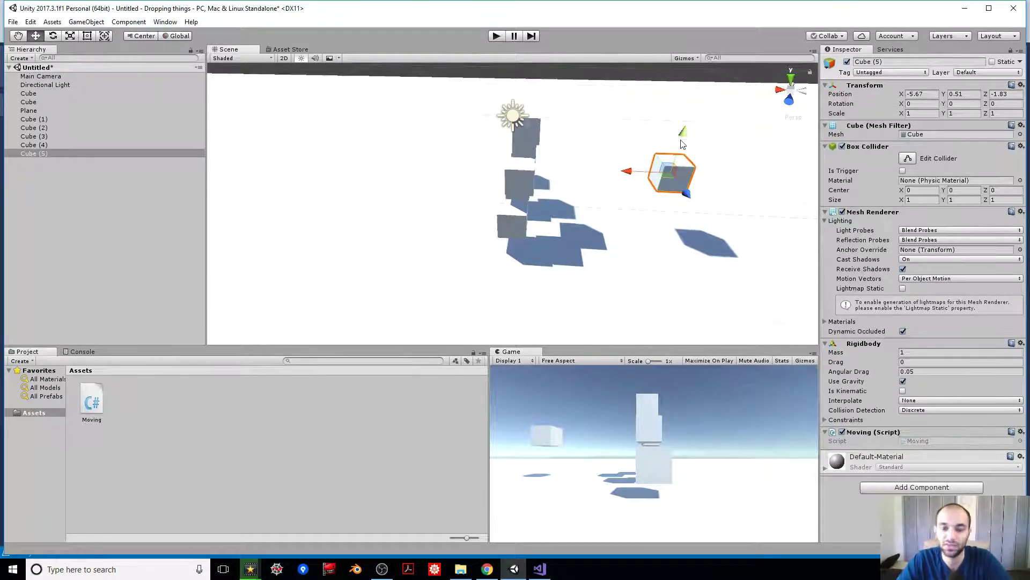
Back in Visual Studio, continue the velocity assignment in Start with 10 * new Vector3
{"action": "key", "text": "alt+Tab"}
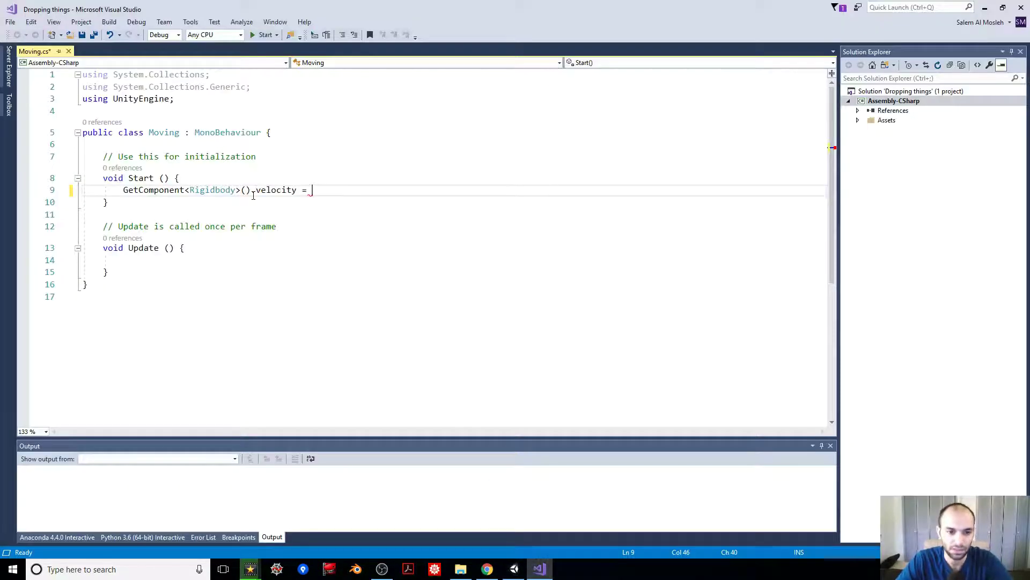
{"action": "type", "text": "10*"}
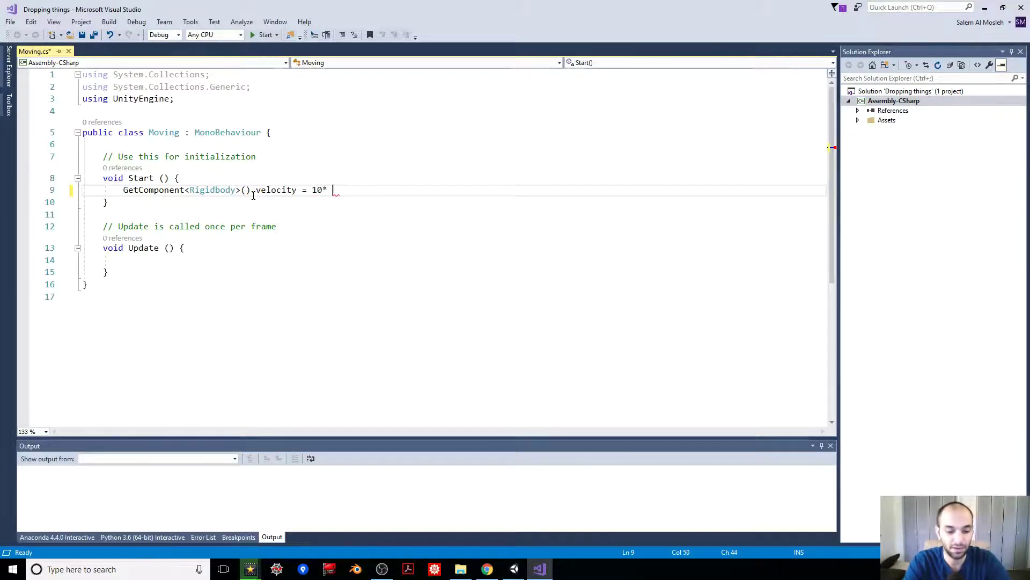
{"action": "type", "text": " New"}
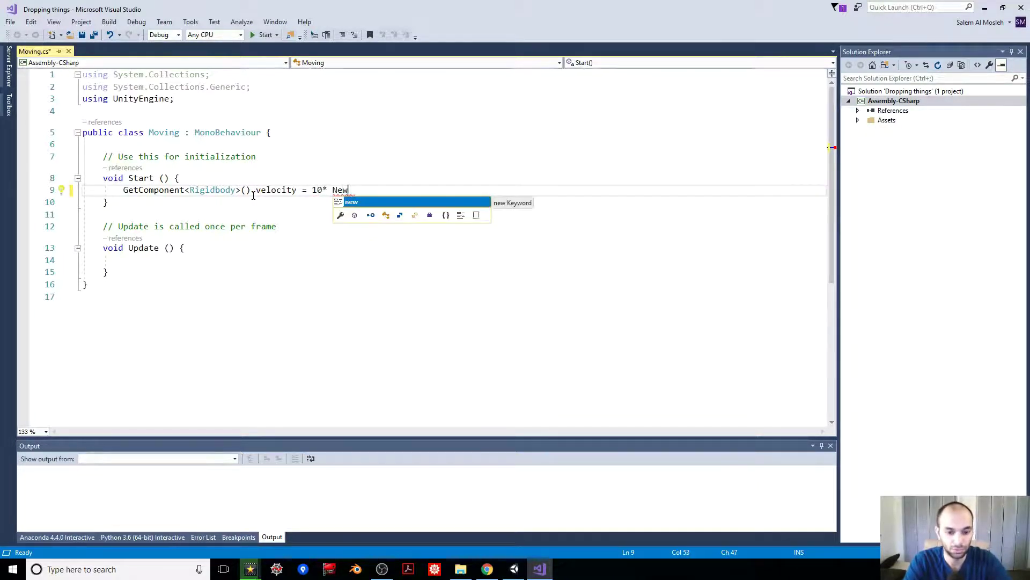
{"action": "key", "text": "BackSpace"}
{"action": "key", "text": "BackSpace"}
{"action": "key", "text": "BackSpace"}
{"action": "type", "text": "new "}
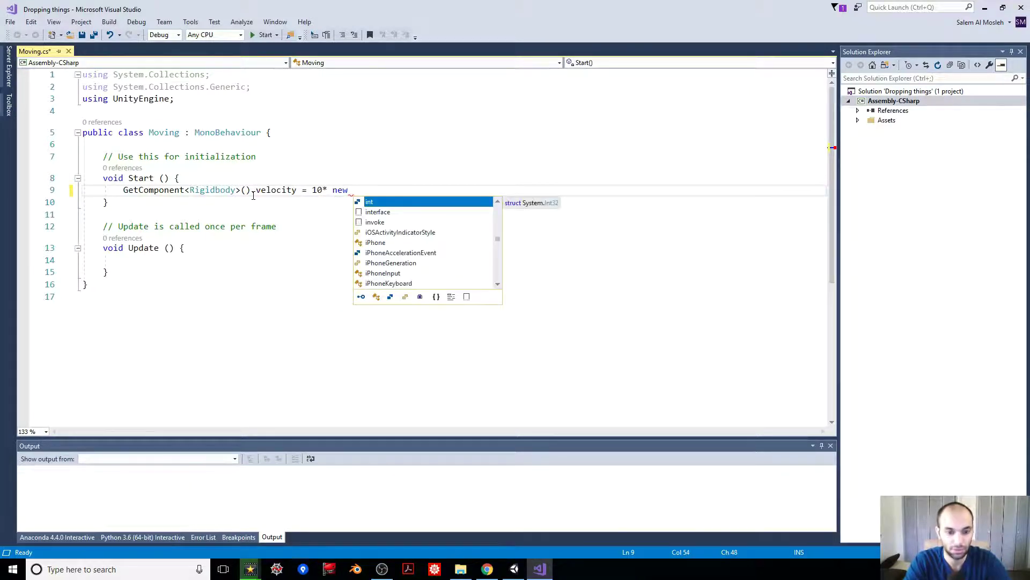
{"action": "type", "text": "vec"}
{"action": "key", "text": "Down"}
{"action": "key", "text": "Down"}
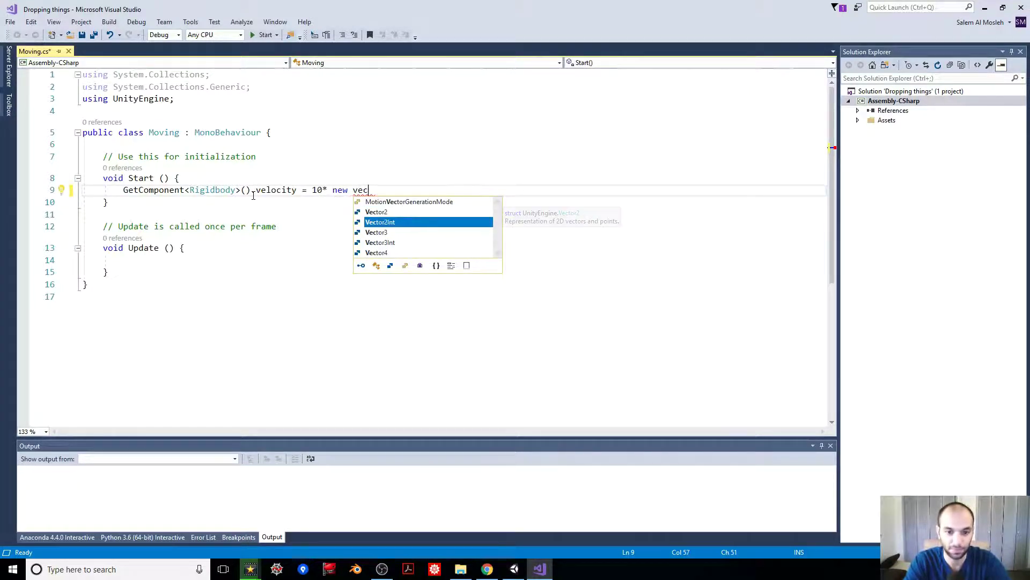
{"action": "key", "text": "Tab"}
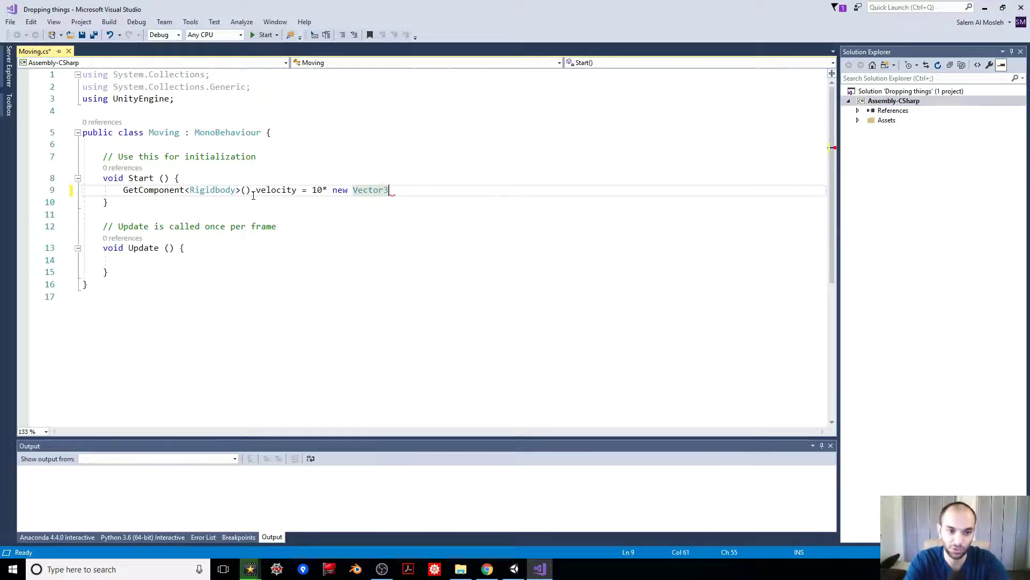
Complete the vector as (1, 0, 0); in the velocity assignment, save Moving.cs and build the solution
{"action": "type", "text": "("}
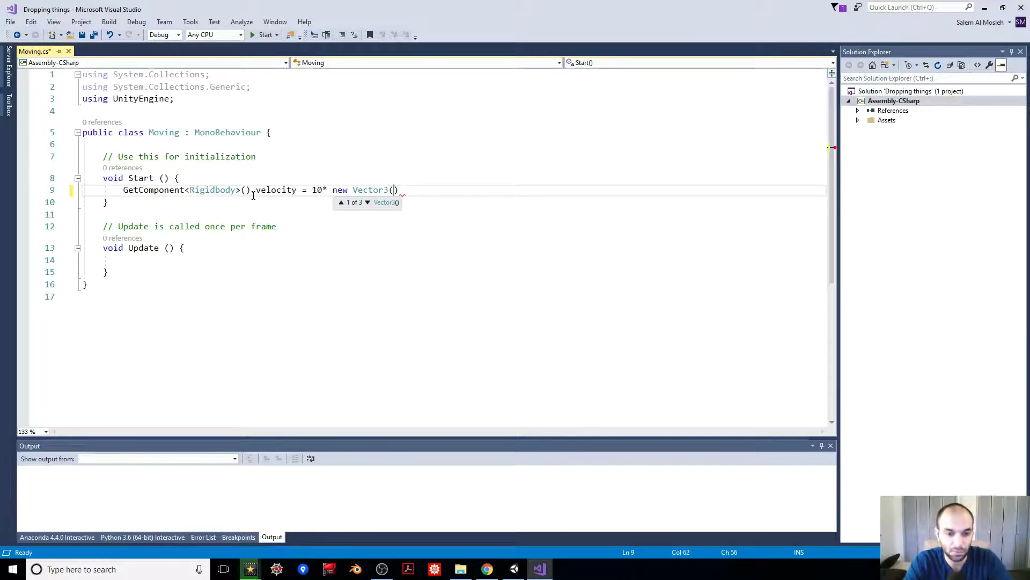
{"action": "type", "text": "1,0,0"}
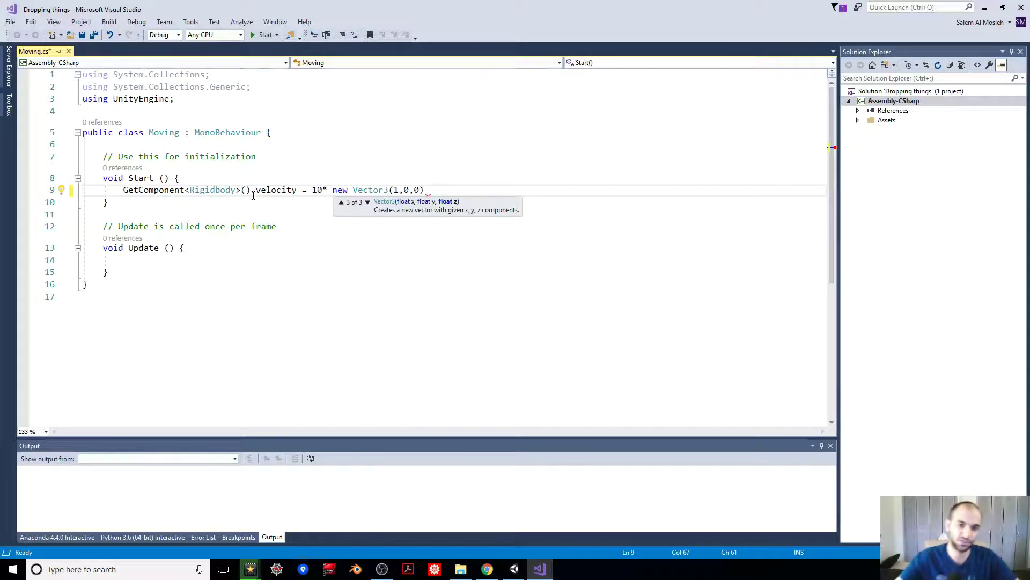
{"action": "type", "text": ";"}
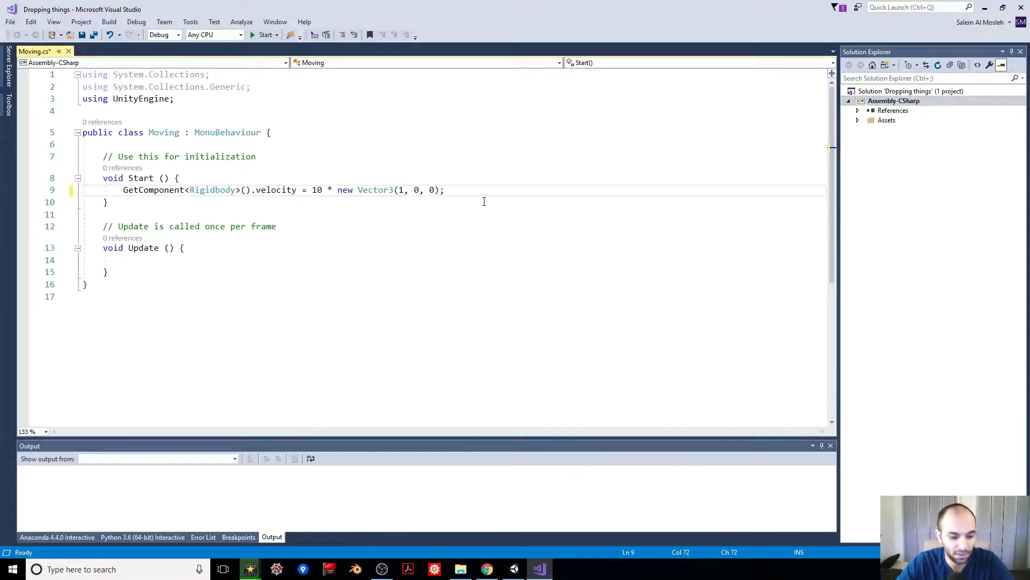
{"action": "key", "text": "ctrl+s"}
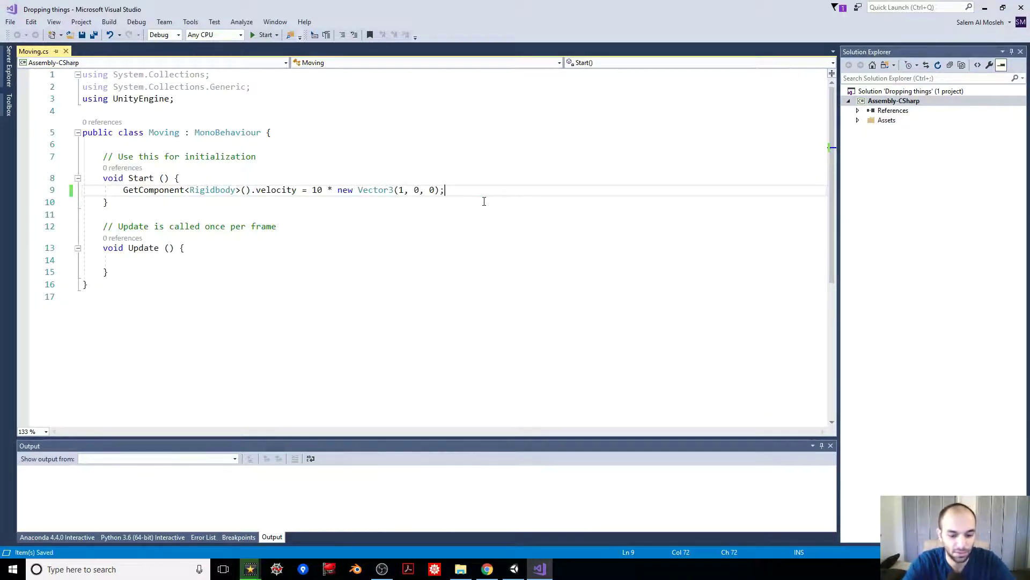
{"action": "key", "text": "ctrl+shift+b"}
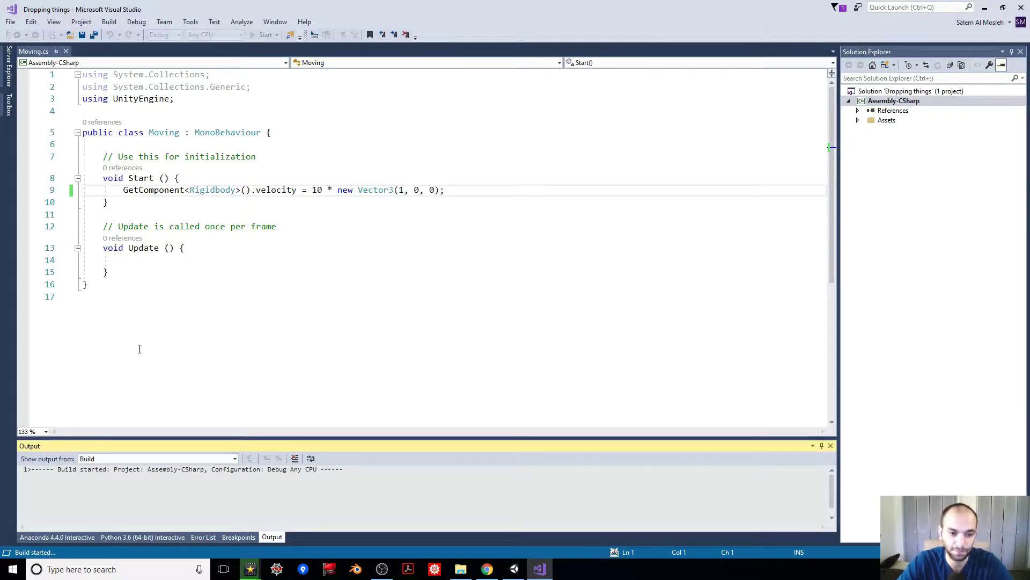
Switch to Unity, run the scene to watch Cube (5) hit the stack, and stop it
{"action": "key", "text": "alt+Tab"}
{"action": "left_click", "coordinate": [497, 36]}
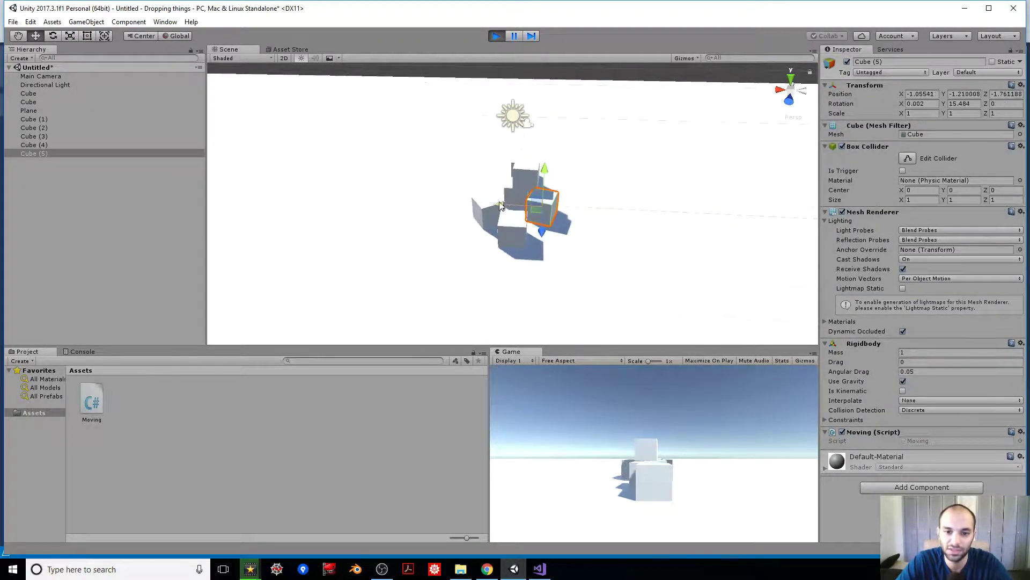
{"action": "left_click", "coordinate": [497, 35]}
Move Cube (5) farther from the stack to about X -13.71, test-running the scene between moves
{"action": "left_click_drag", "start_coordinate": [627, 168], "coordinate": [788, 175]}
{"action": "left_click", "coordinate": [496, 36]}
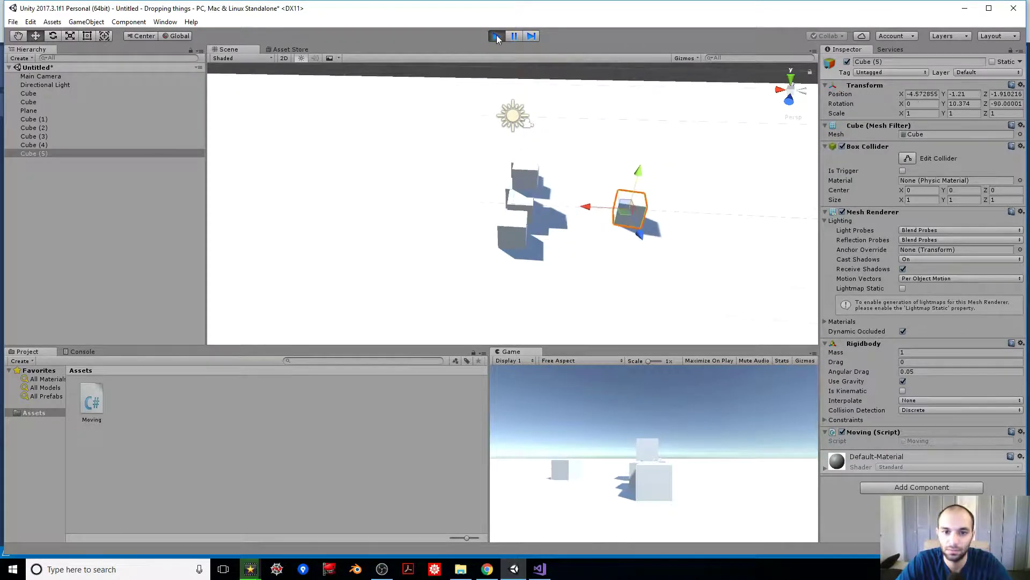
{"action": "left_click", "coordinate": [497, 37]}
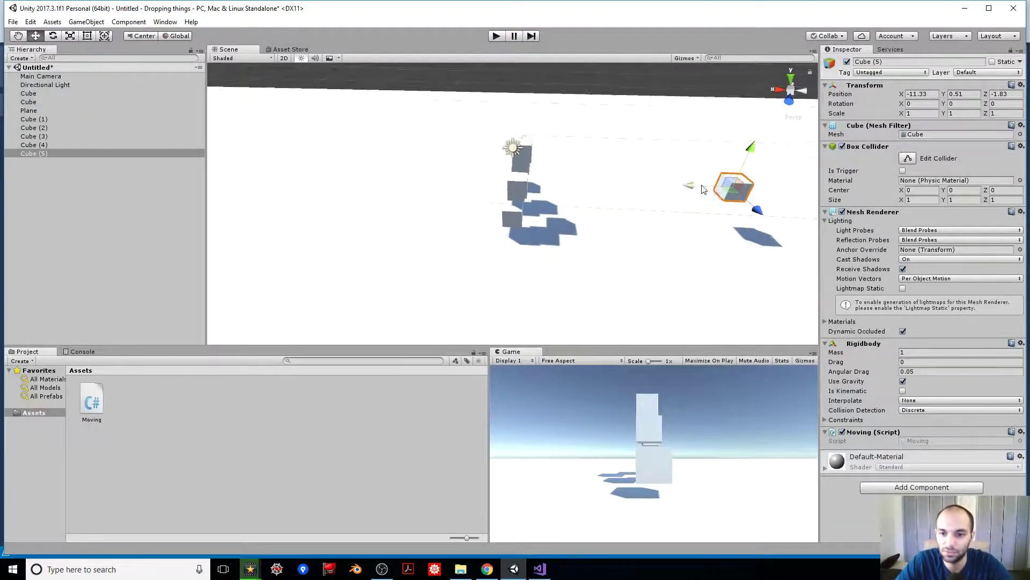
{"action": "scroll", "coordinate": [704, 189], "scroll_direction": "down", "scroll_amount": 5}
{"action": "left_click_drag", "start_coordinate": [611, 195], "coordinate": [639, 197]}
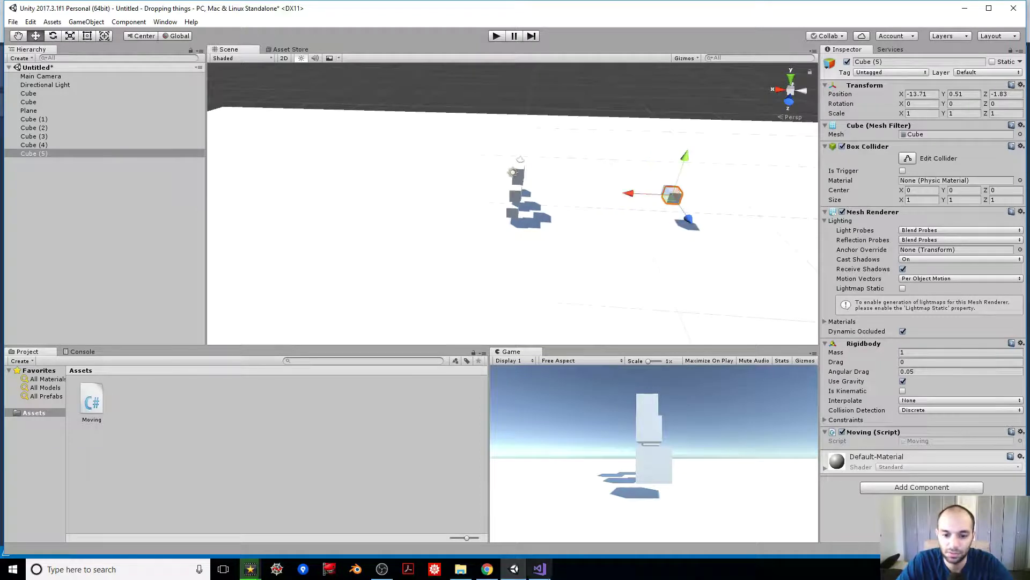
Change the velocity multiplier in the Start method of Moving.cs to 3 in Visual Studio and save the script
{"action": "left_click", "coordinate": [540, 569]}
{"action": "left_click_drag", "start_coordinate": [322, 191], "coordinate": [312, 191]}
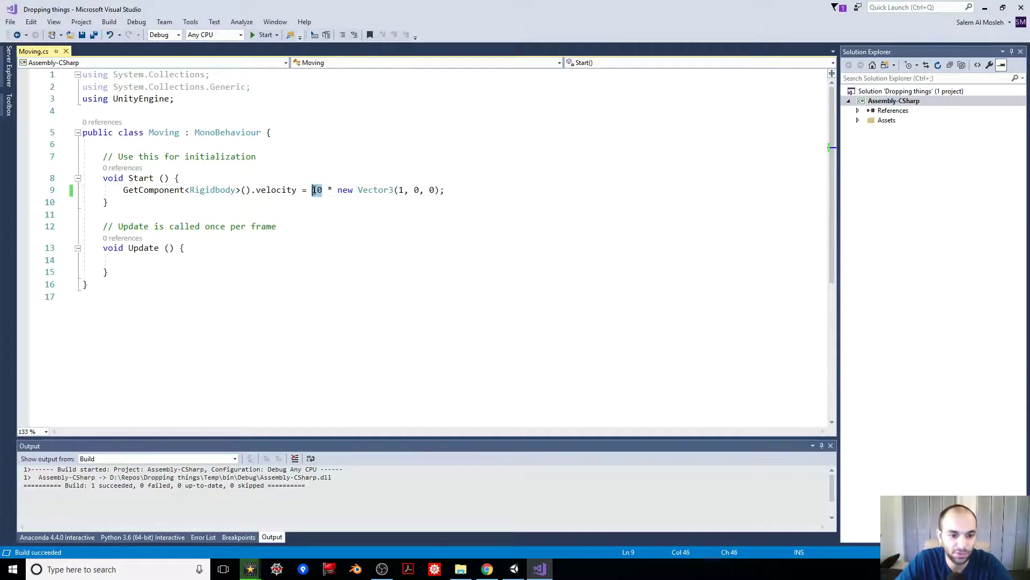
{"action": "type", "text": "3"}
{"action": "key", "text": "ctrl+s"}
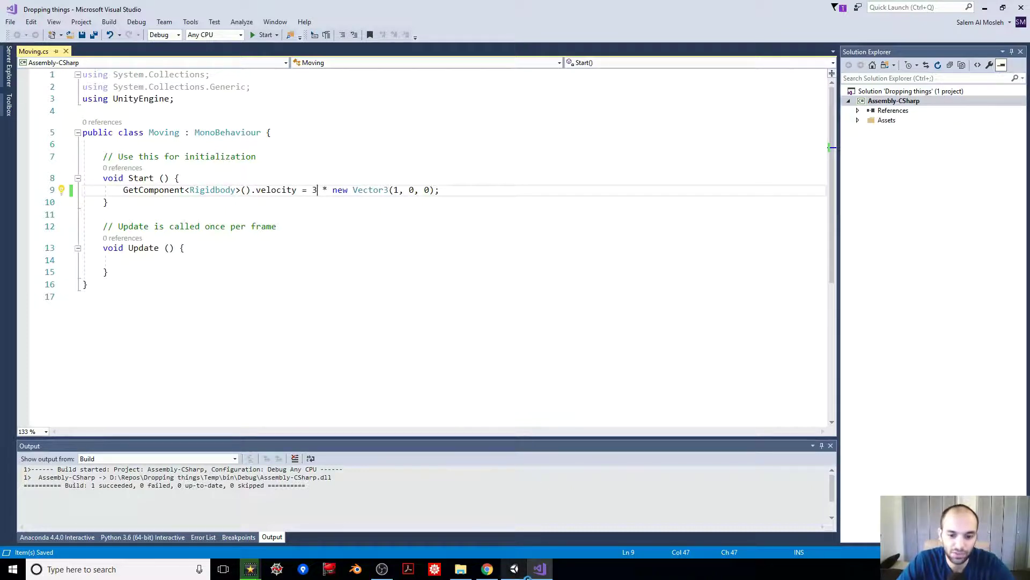
Return to Unity, run the scene to check Cube (5)'s motion with the edited velocity, and stop it
{"action": "left_click", "coordinate": [514, 569]}
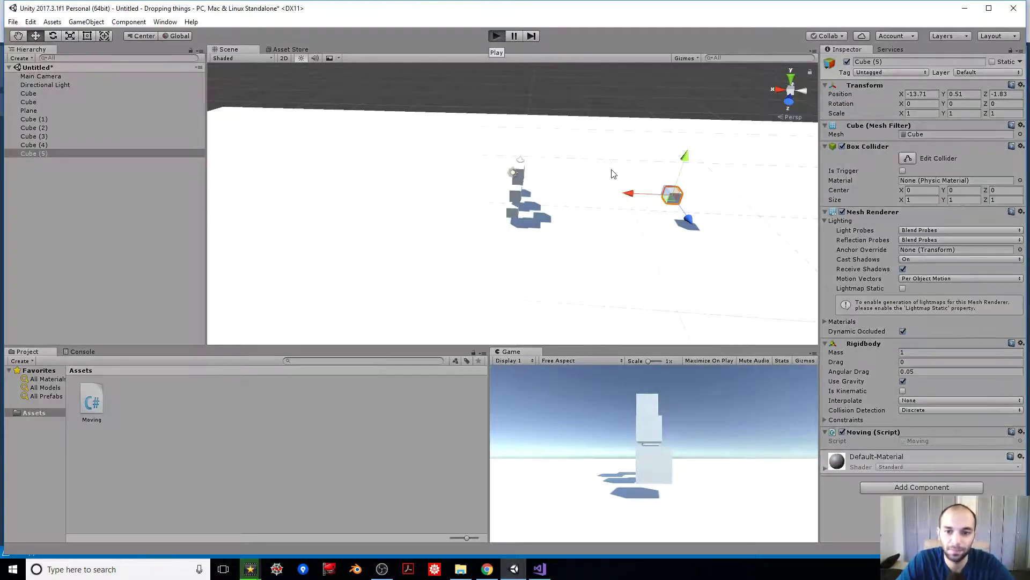
{"action": "left_click", "coordinate": [496, 36]}
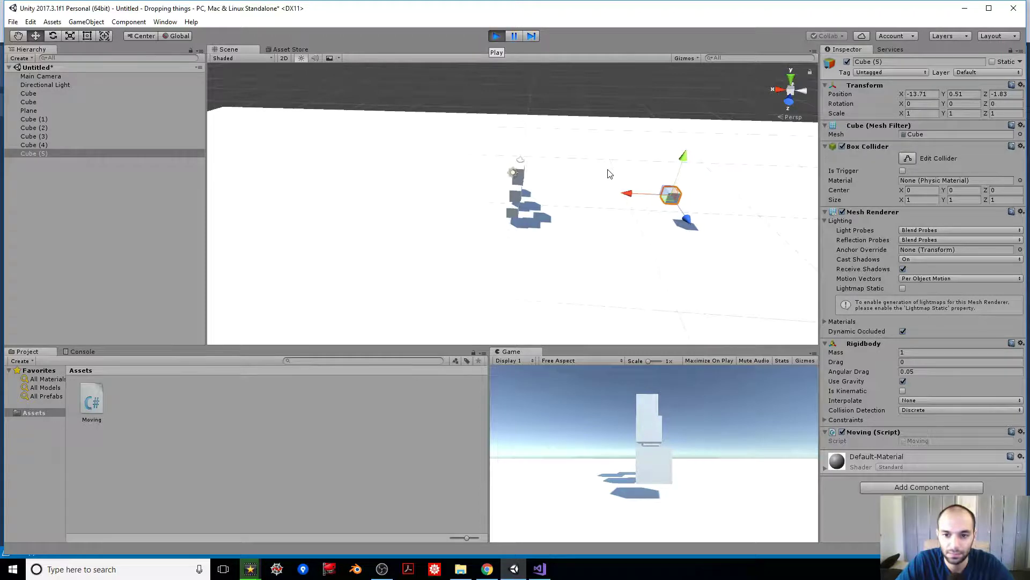
{"action": "left_click", "coordinate": [494, 37]}
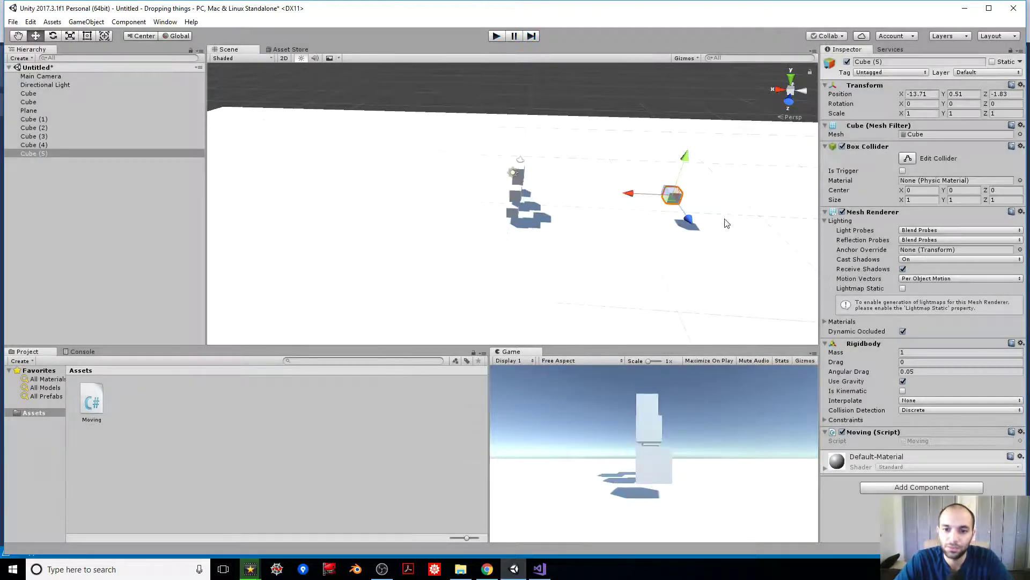
Run the scene, try turning off gravity on Cube (5)'s Rigidbody while it plays, and stop the run
{"action": "left_click", "coordinate": [497, 36]}
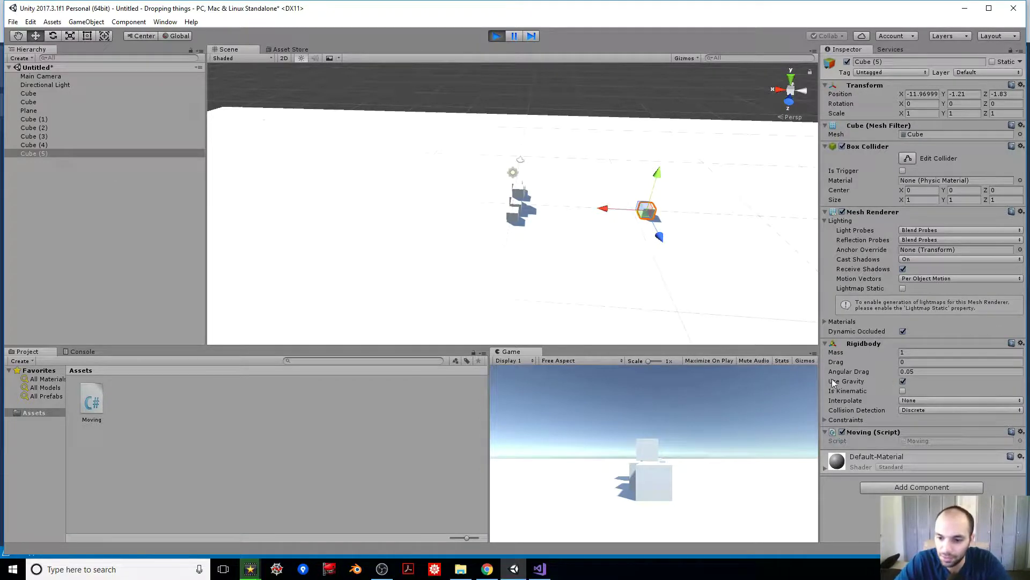
{"action": "left_click", "coordinate": [904, 380]}
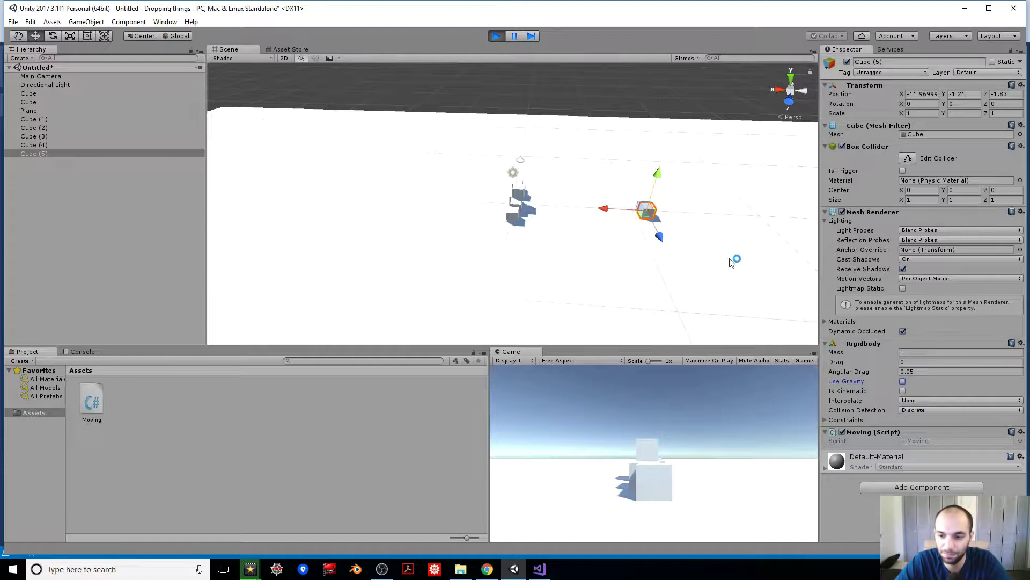
{"action": "left_click", "coordinate": [497, 36]}
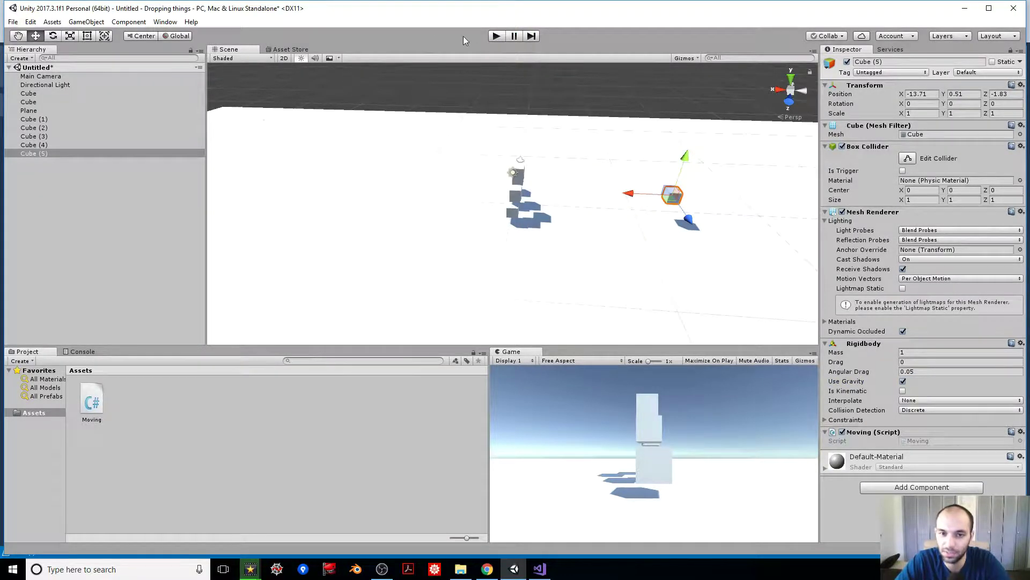
Turn off gravity on Cube (5)'s Rigidbody in edit mode, run the scene to watch its flight, and stop it
{"action": "left_click", "coordinate": [904, 381]}
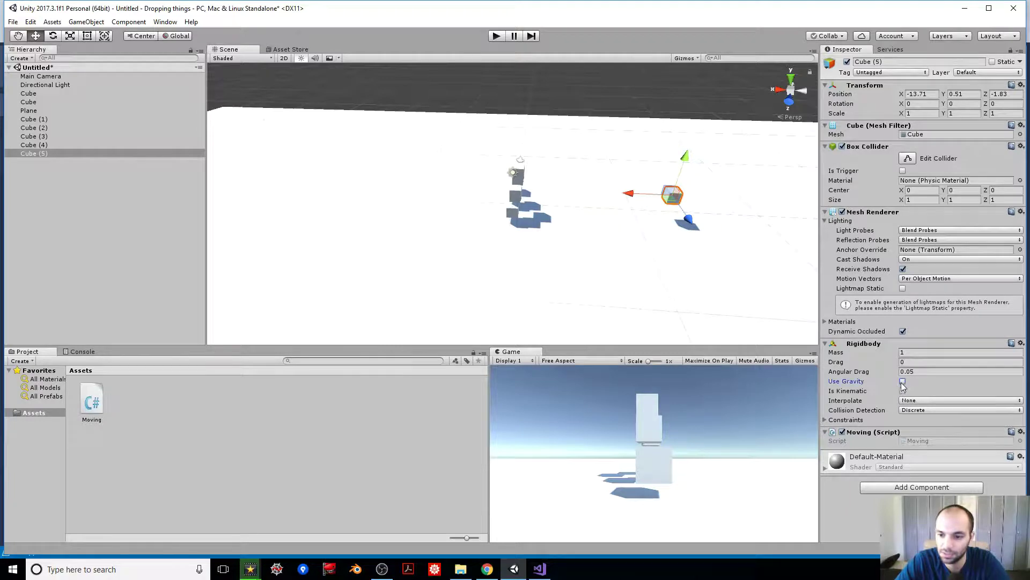
{"action": "left_click", "coordinate": [496, 36]}
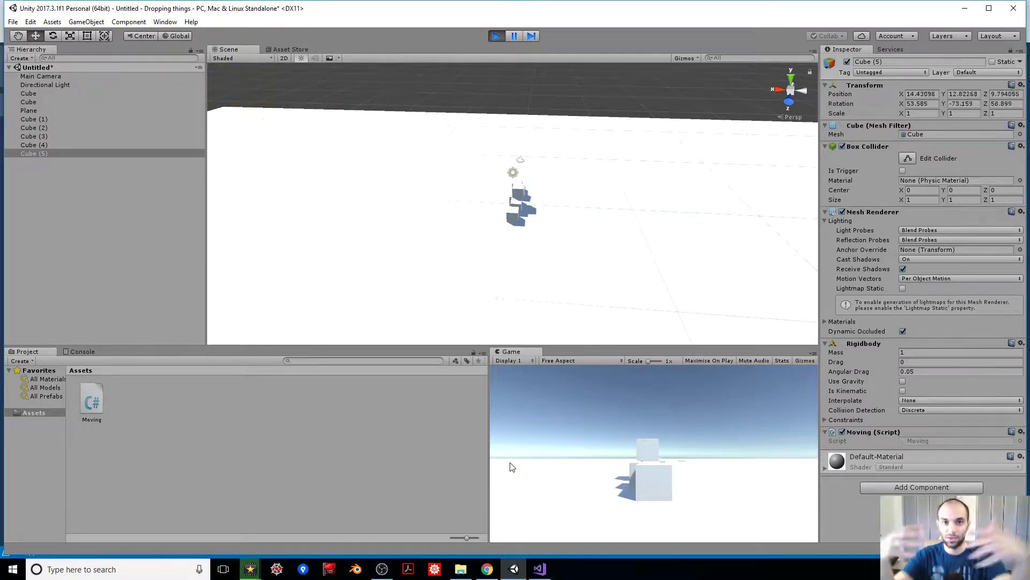
{"action": "left_click", "coordinate": [497, 36]}
Duplicate Cube (3) five times and spread the copies around and above the stack as extra falling cubes
{"action": "left_click_drag", "start_coordinate": [598, 229], "coordinate": [443, 187], "text": "alt"}
{"action": "left_click", "coordinate": [524, 208]}
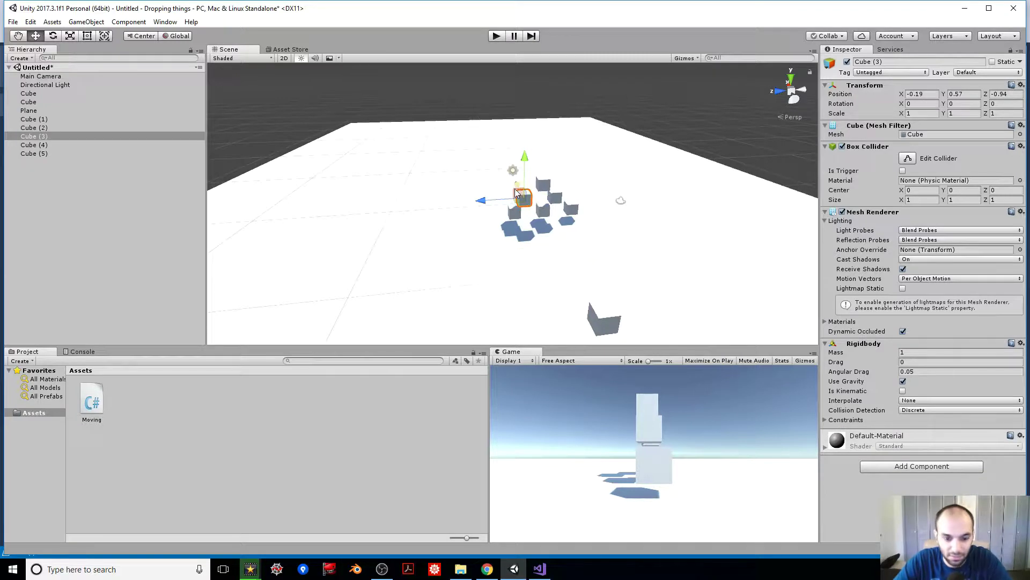
{"action": "key", "text": "ctrl+d"}
{"action": "left_click_drag", "start_coordinate": [516, 193], "coordinate": [519, 207]}
{"action": "key", "text": "ctrl+d"}
{"action": "key", "text": "ctrl+d"}
{"action": "left_click_drag", "start_coordinate": [527, 216], "coordinate": [510, 169]}
{"action": "key", "text": "ctrl+d"}
{"action": "left_click_drag", "start_coordinate": [479, 250], "coordinate": [746, 237], "text": "alt"}
{"action": "key", "text": "ctrl+d"}
{"action": "left_click_drag", "start_coordinate": [548, 169], "coordinate": [513, 232]}
Examine the enlarged group of cubes from several angles and select Cube (5)
{"action": "key", "text": "alt"}
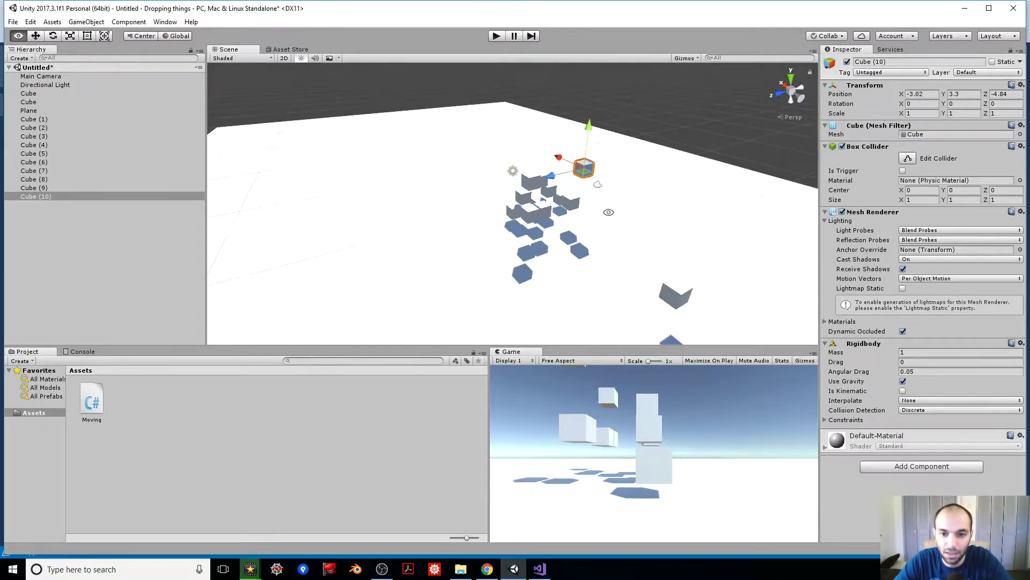
{"action": "left_click_drag", "start_coordinate": [701, 233], "coordinate": [429, 223], "text": "alt"}
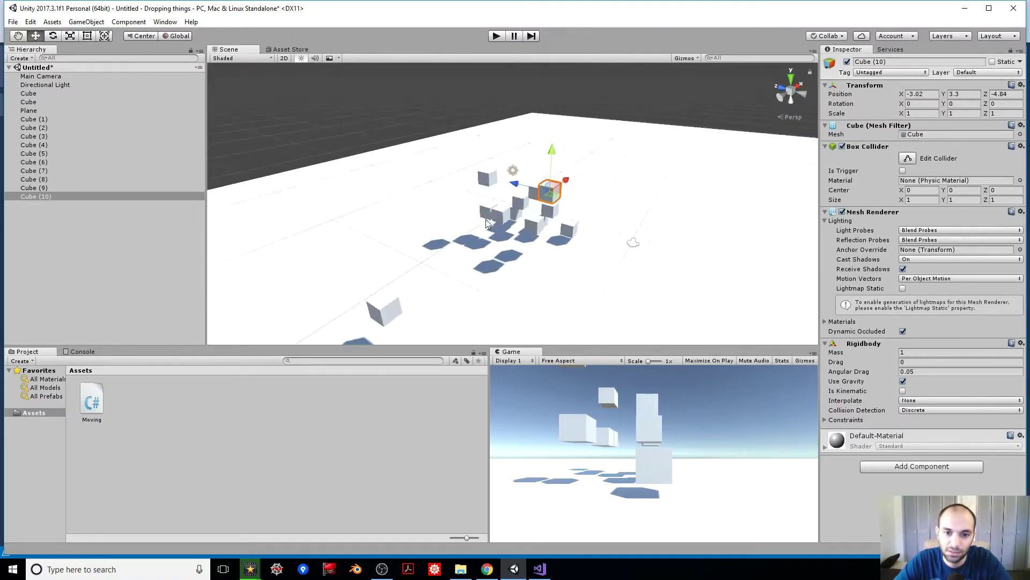
{"action": "left_click", "coordinate": [429, 223]}
{"action": "left_click_drag", "start_coordinate": [508, 231], "coordinate": [565, 226]}
{"action": "middle_click_drag", "start_coordinate": [565, 226], "coordinate": [404, 212]}
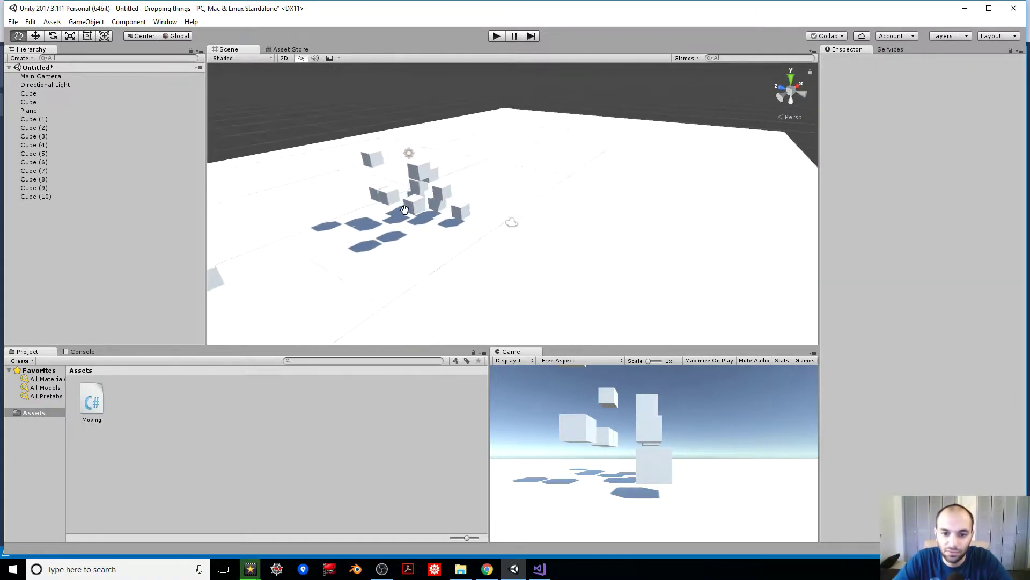
{"action": "left_click_drag", "start_coordinate": [394, 198], "coordinate": [324, 238], "text": "alt"}
{"action": "scroll", "coordinate": [491, 204], "scroll_direction": "up", "scroll_amount": 5}
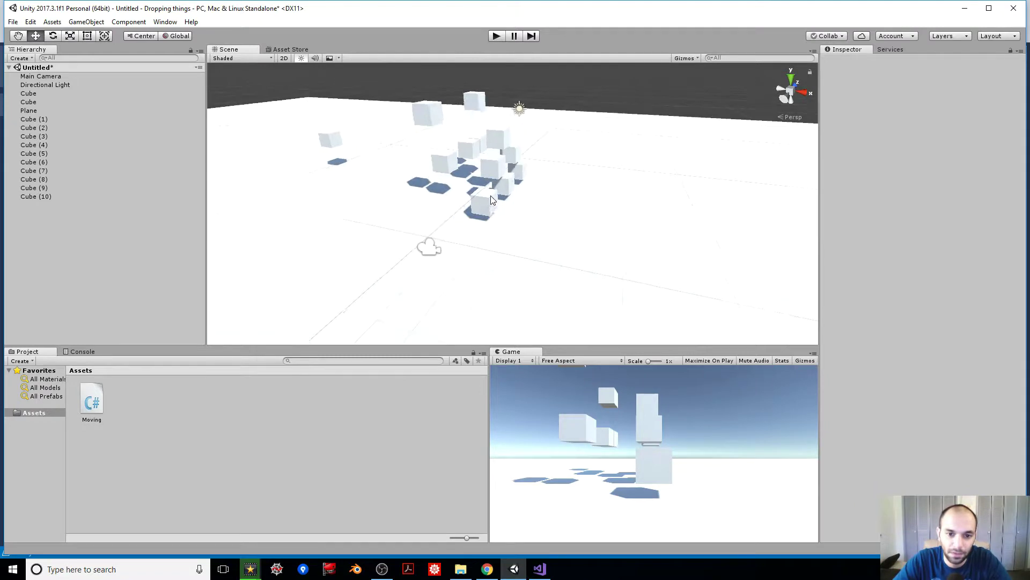
{"action": "left_click", "coordinate": [338, 140]}
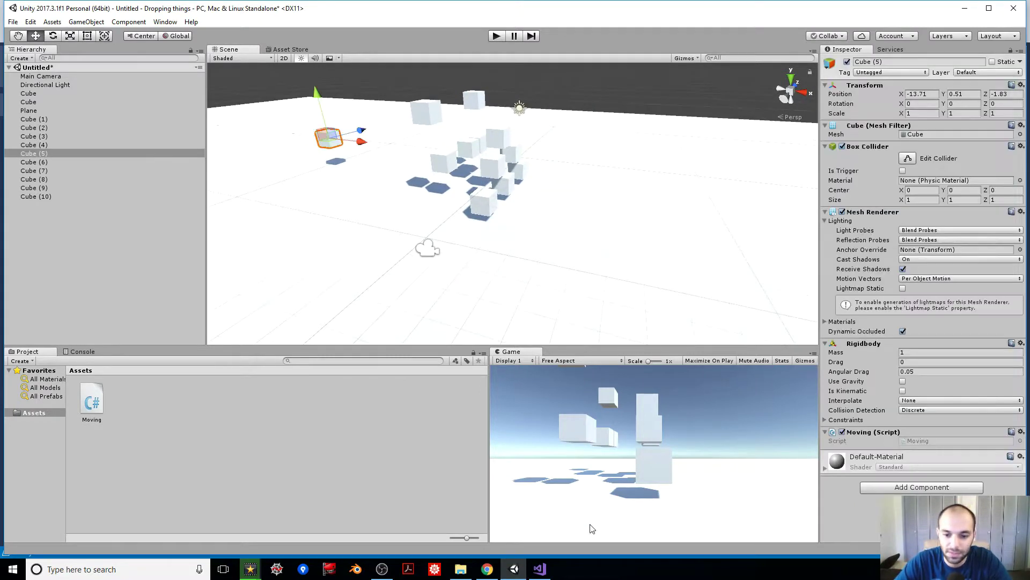
Change the velocity multiplier in the Start method of Moving.cs to 10 in Visual Studio and save the script
{"action": "left_click", "coordinate": [540, 569]}
{"action": "key", "text": "BackSpace"}
{"action": "type", "text": "10"}
{"action": "key", "text": "ctrl+s"}
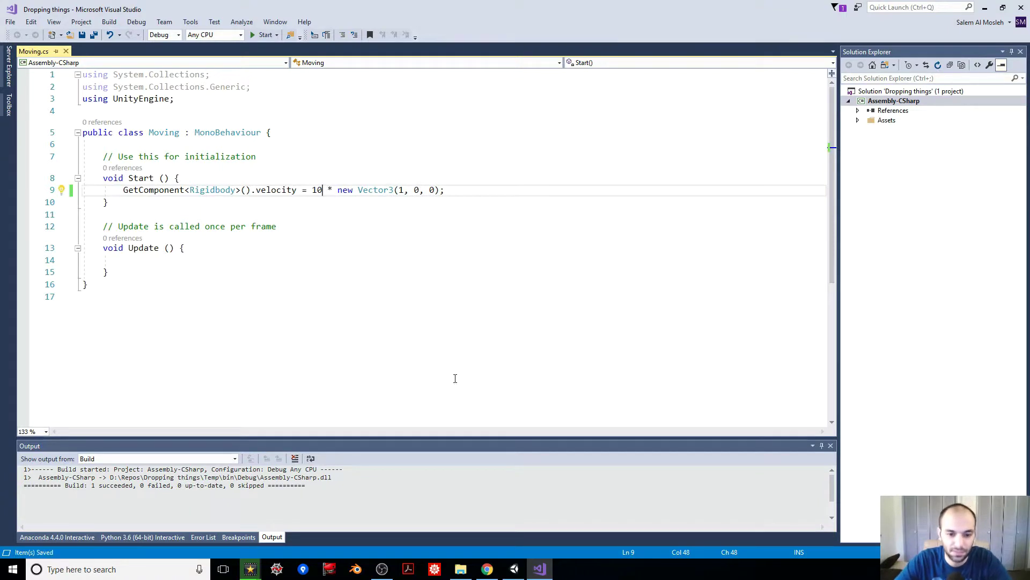
Return to Unity and run the scene to watch the faster Cube (5) hit the enlarged stack
{"action": "left_click", "coordinate": [514, 569]}
{"action": "left_click", "coordinate": [494, 35]}
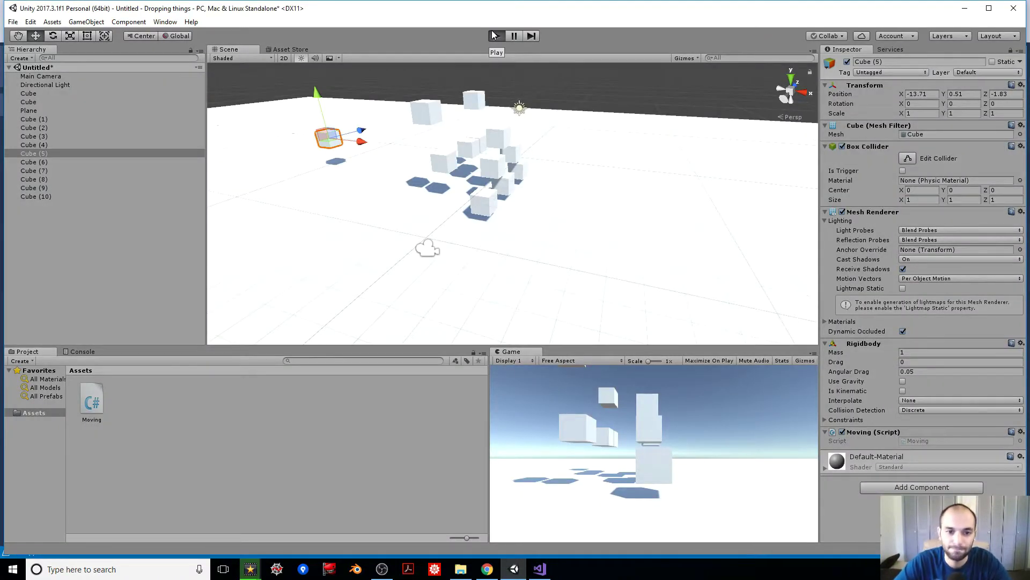
{"action": "left_click", "coordinate": [494, 35]}
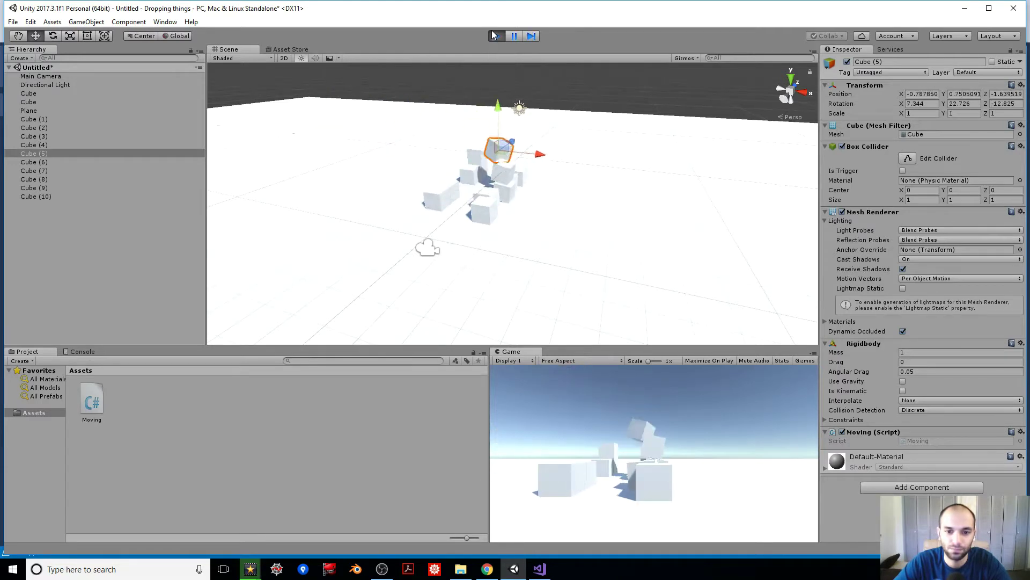